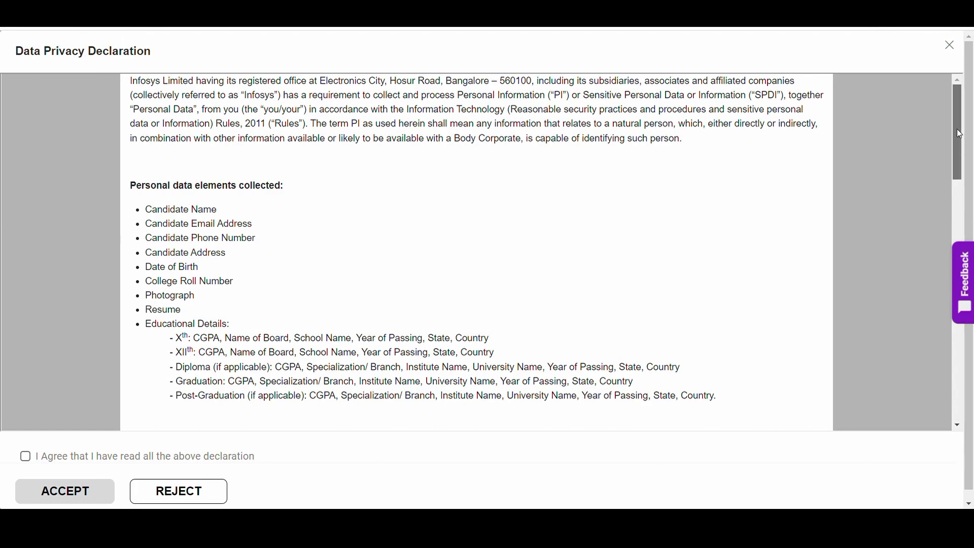
Scroll down through the data privacy declaration to reach the I Agree option
drag(960, 134, 960, 391)
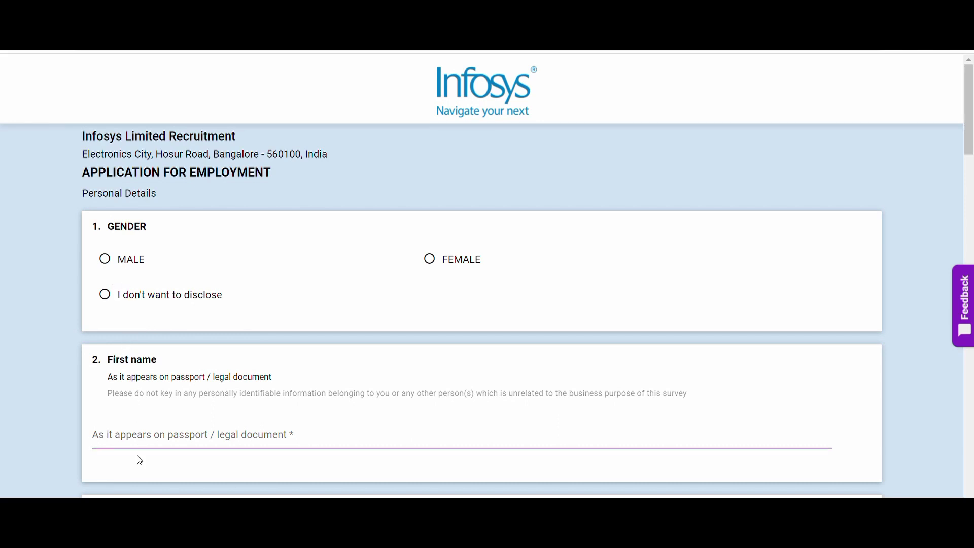
Select FEMALE as the gender and click into the First name and Last name fields
click(431, 259)
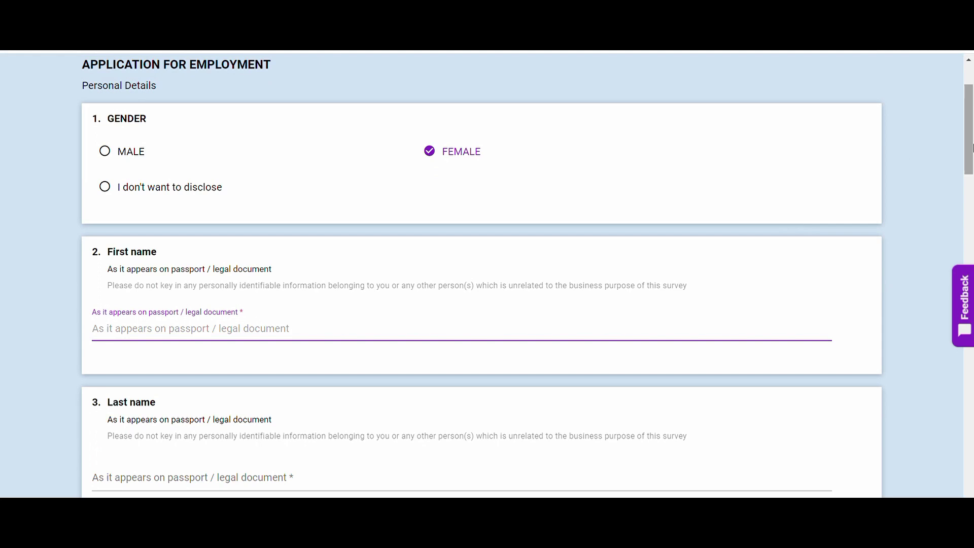
scroll(971, 148, down, 3)
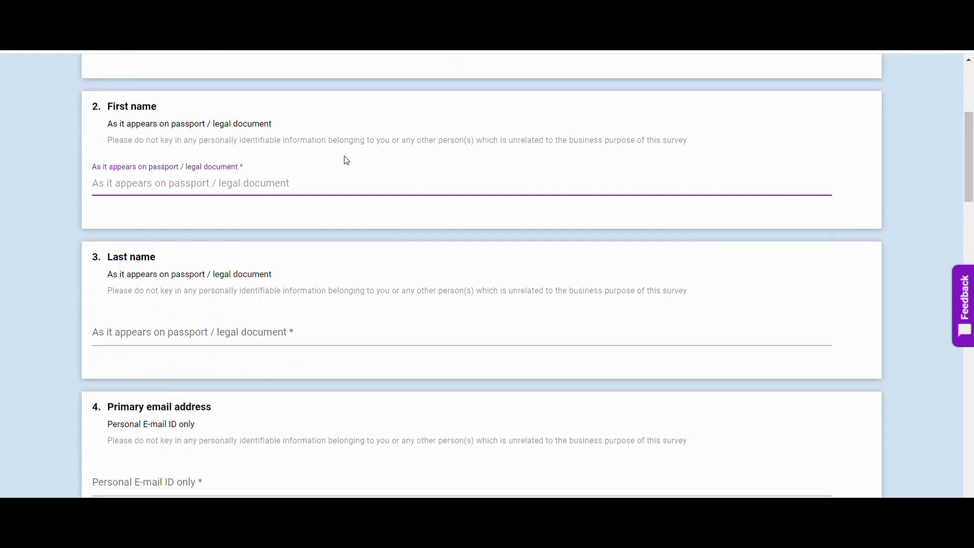
click(124, 116)
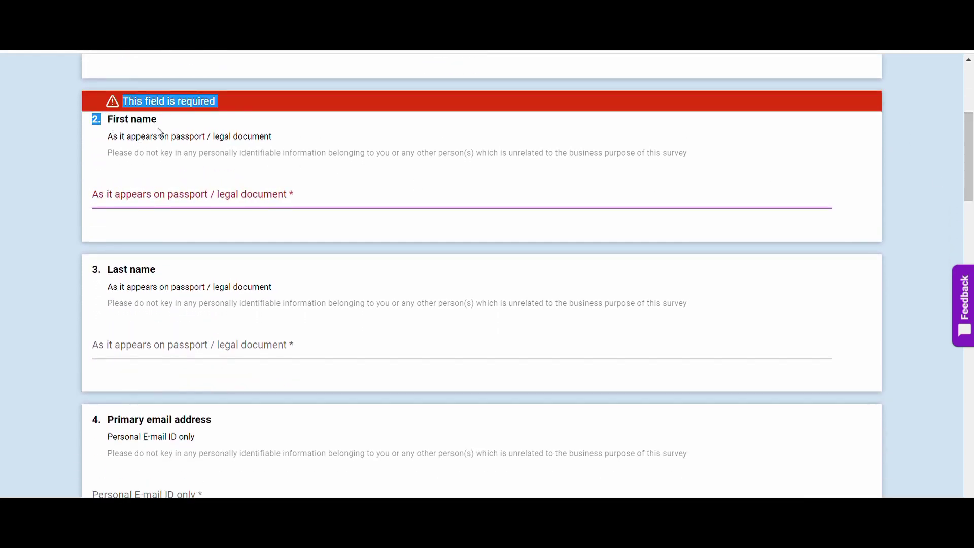
click(160, 199)
click(158, 343)
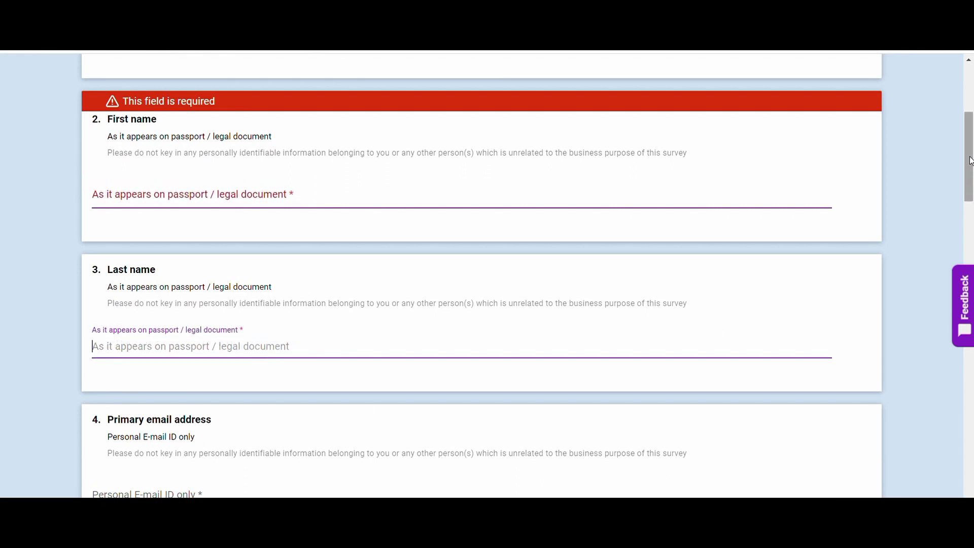
Scroll down past the Primary email address and Upload your resume sections
scroll(970, 161, down, 4)
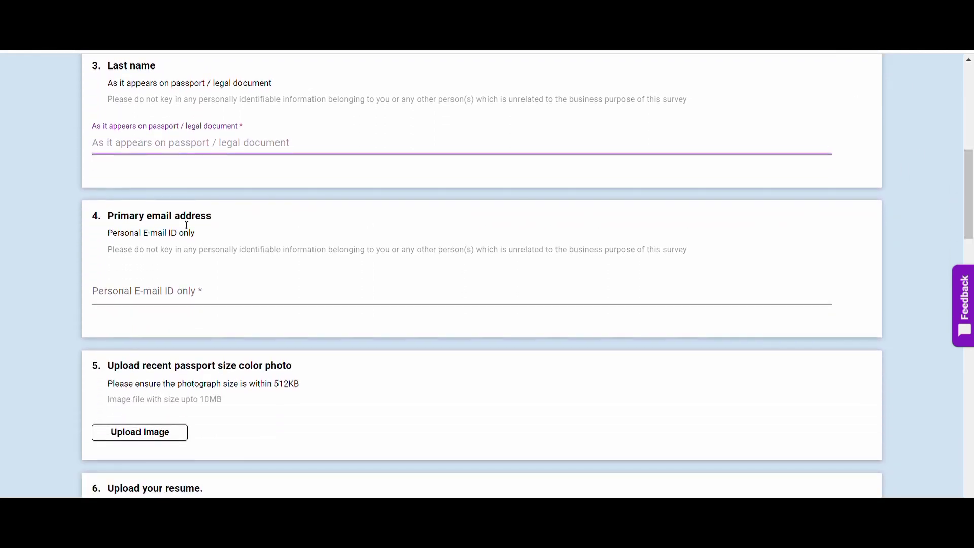
drag(107, 217, 215, 223)
click(223, 223)
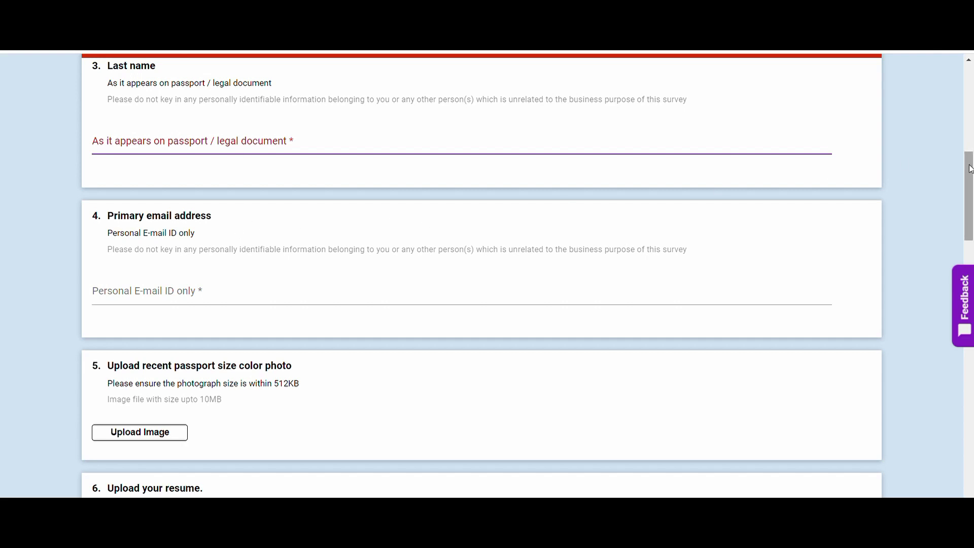
drag(970, 169, 969, 202)
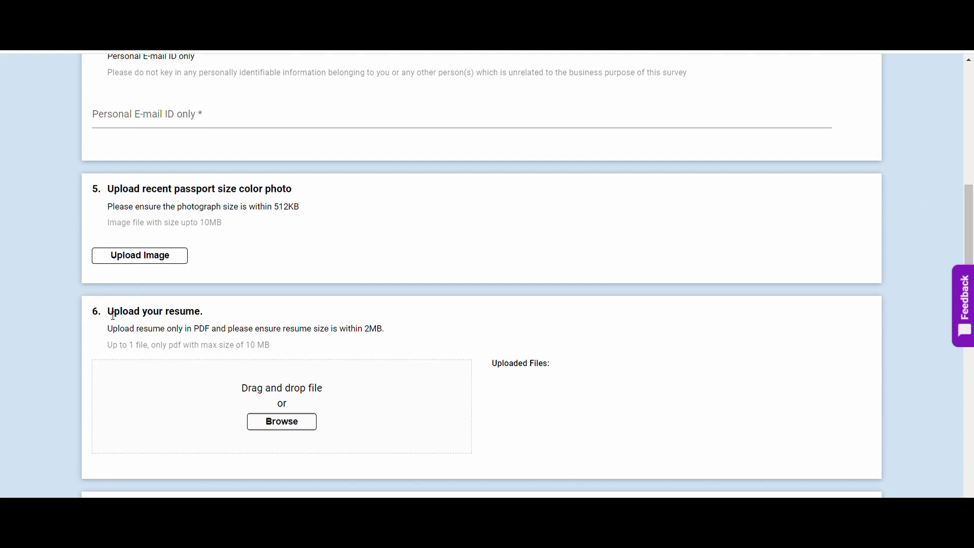
drag(113, 315, 213, 315)
click(214, 315)
drag(970, 215, 970, 281)
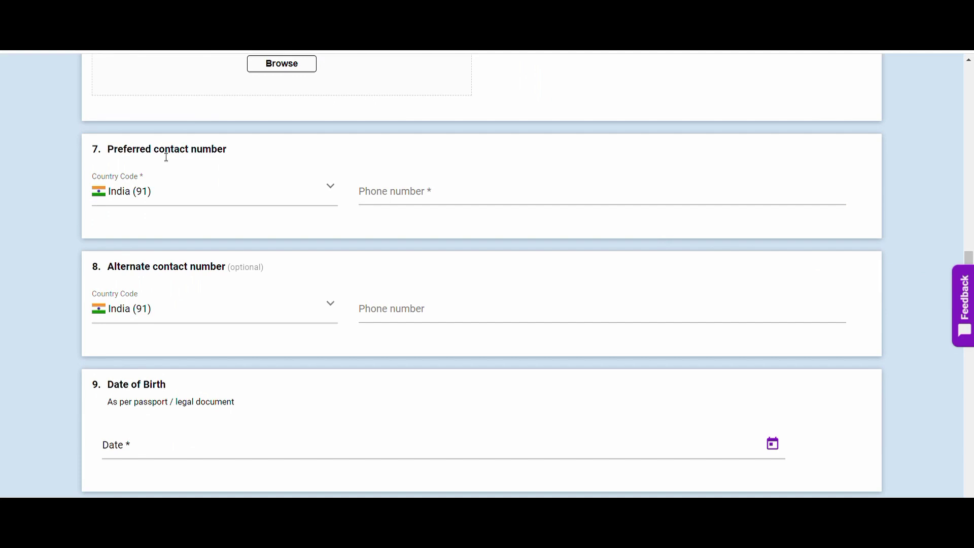
Review the Preferred and Alternate contact number headings
drag(107, 150, 224, 151)
click(225, 164)
double_click(132, 272)
click(132, 283)
scroll(969, 257, down, 5)
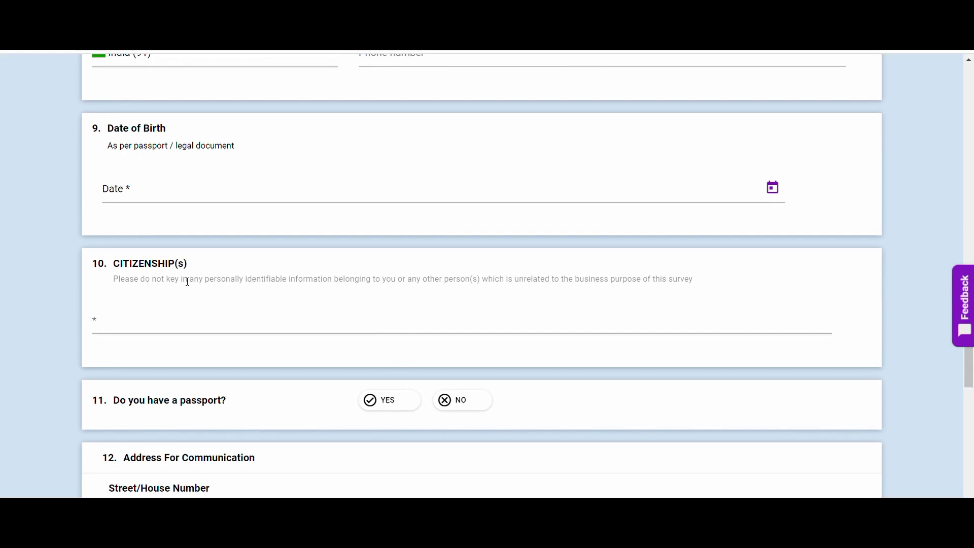
Enter India as the citizenship and answer NO to having a passport
click(154, 321)
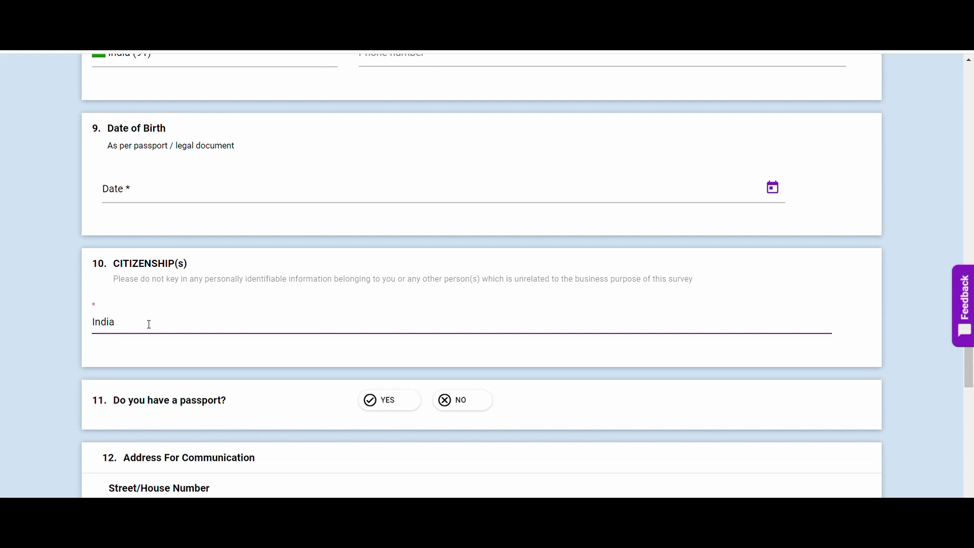
click(59, 336)
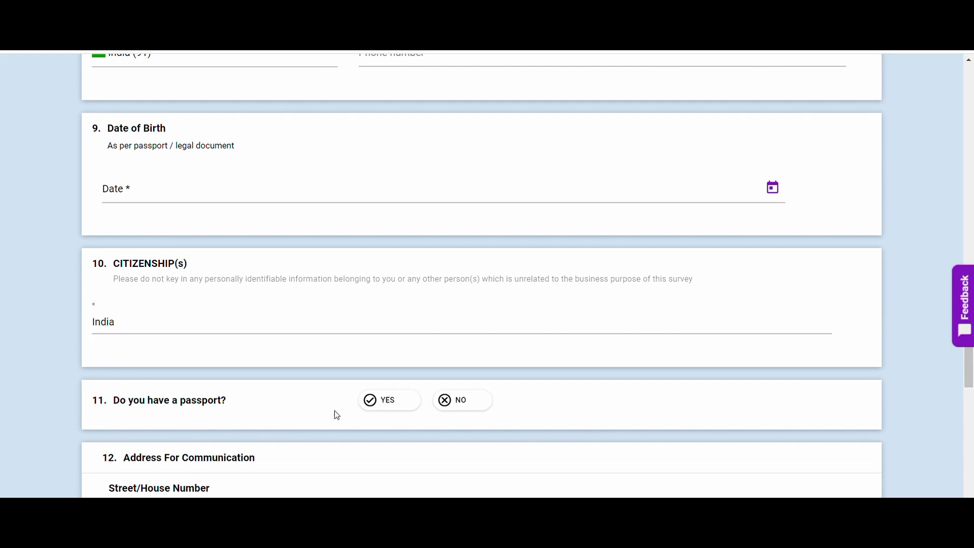
click(390, 410)
click(459, 406)
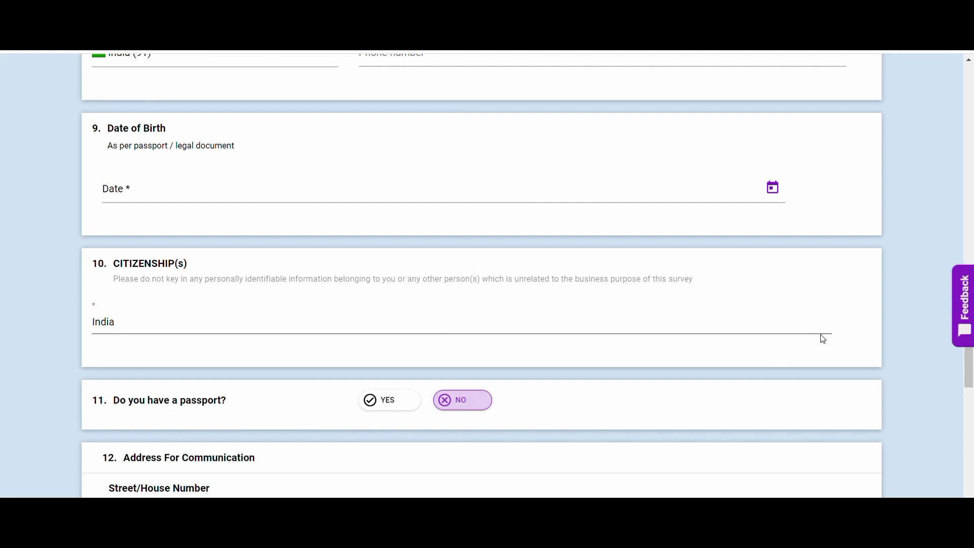
Scroll through the address section's Street/House Number, Address Line 2 and PIN / POSTAL CODE labels
scroll(752, 397, down, 5)
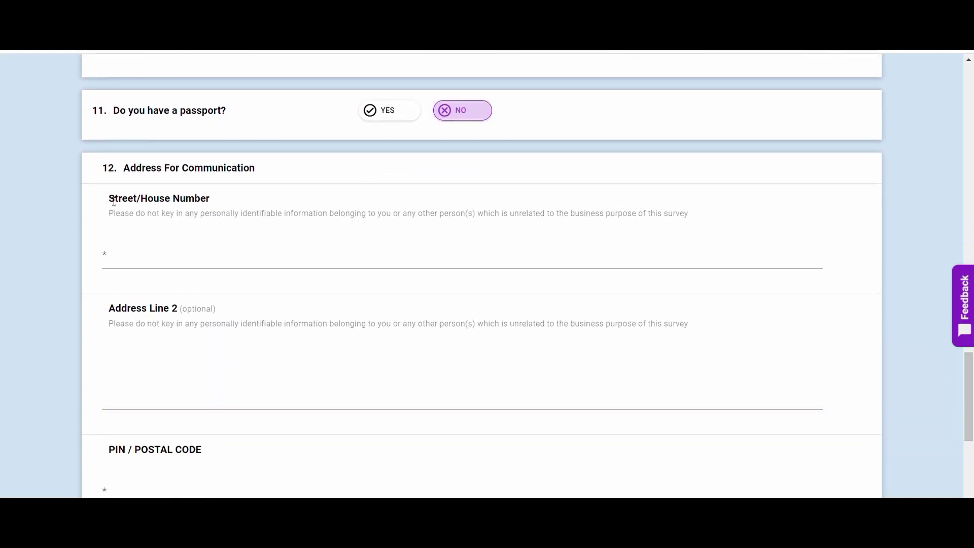
drag(114, 201, 232, 214)
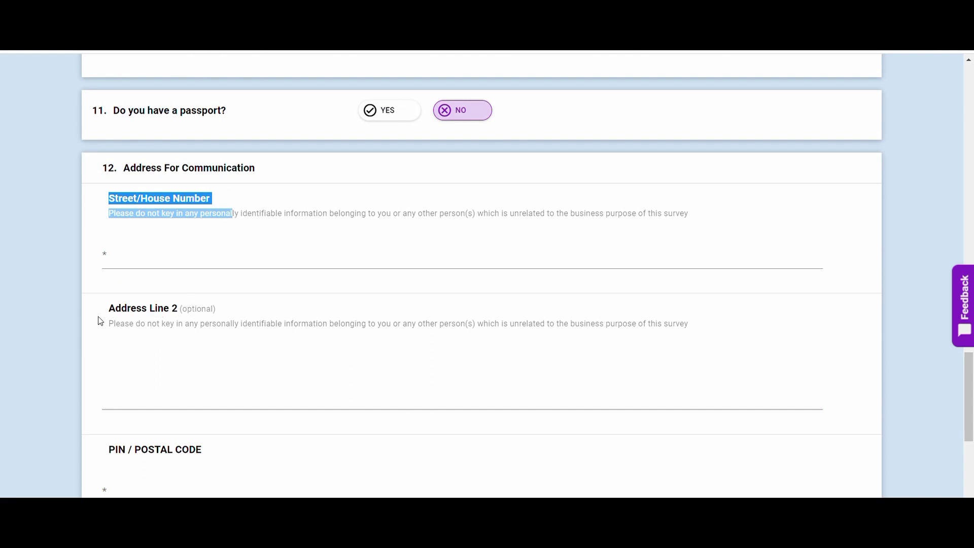
drag(108, 309, 165, 308)
click(165, 321)
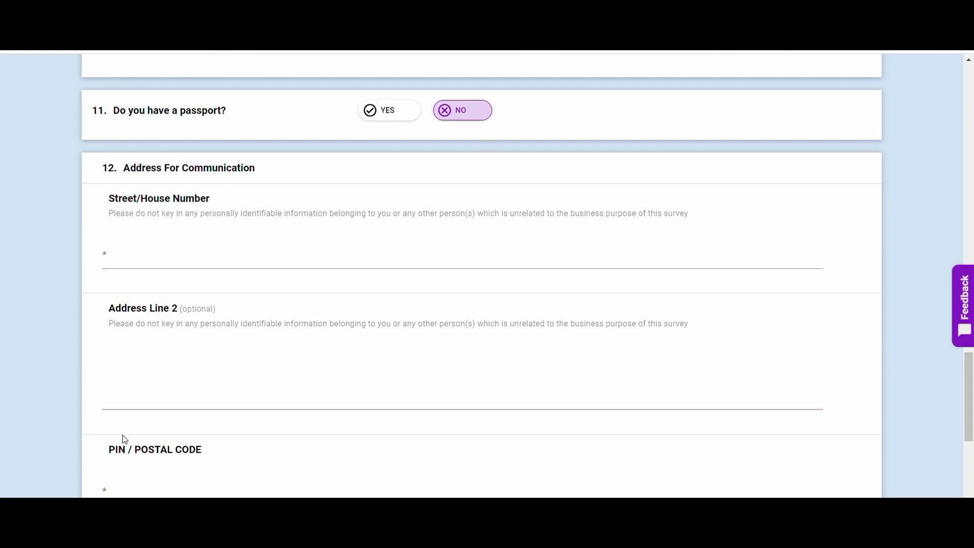
drag(114, 452, 231, 452)
click(278, 450)
drag(968, 390, 972, 485)
Go to the Education page and select Secondary School Leaving Cert. as the X degree
click(452, 442)
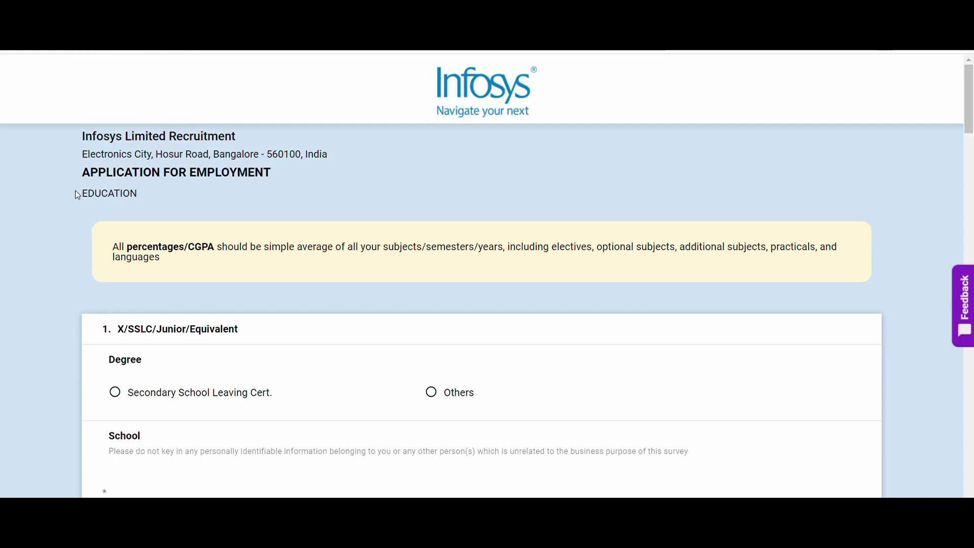
drag(77, 195, 140, 195)
drag(971, 120, 972, 158)
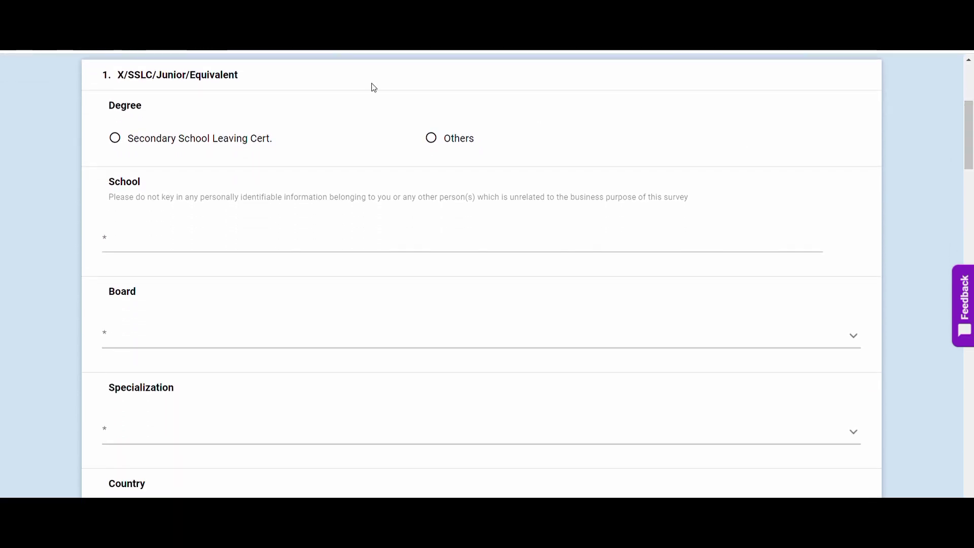
click(126, 145)
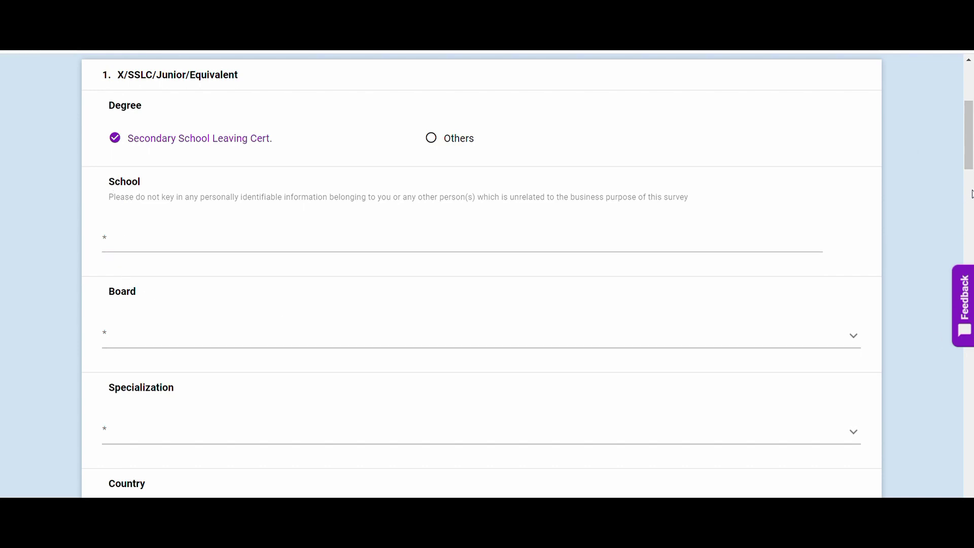
Scroll to the X passing month and year field and set it to 01/2021
scroll(971, 177, down, 2)
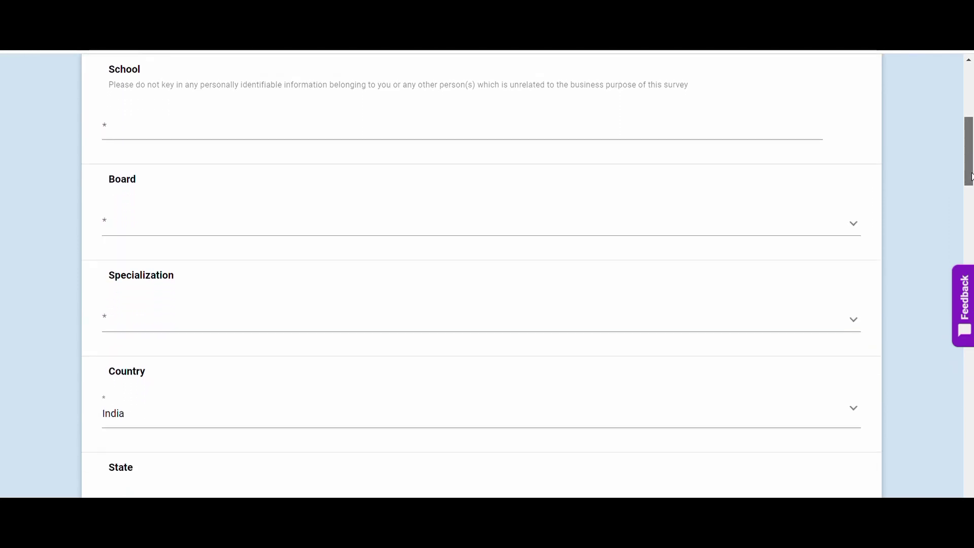
scroll(971, 177, down, 2)
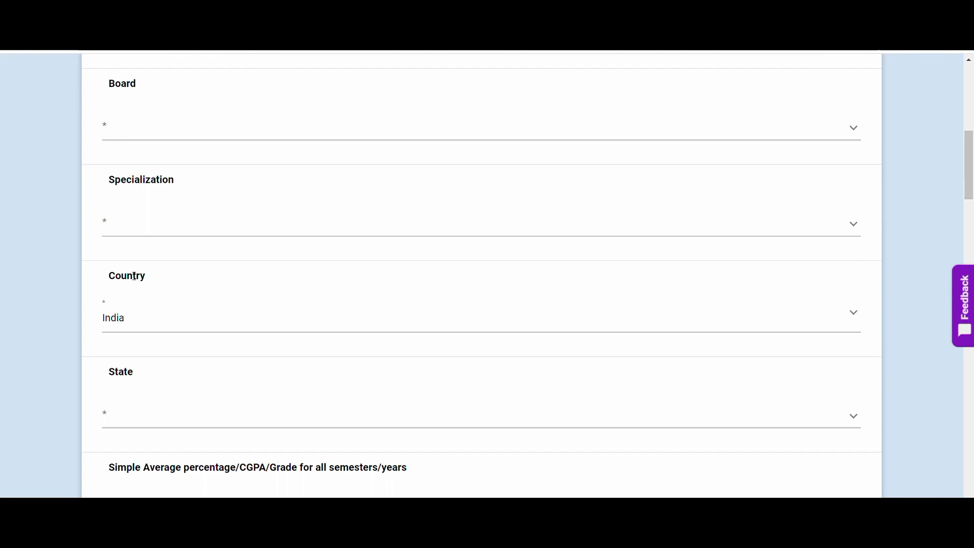
scroll(132, 276, down, 1)
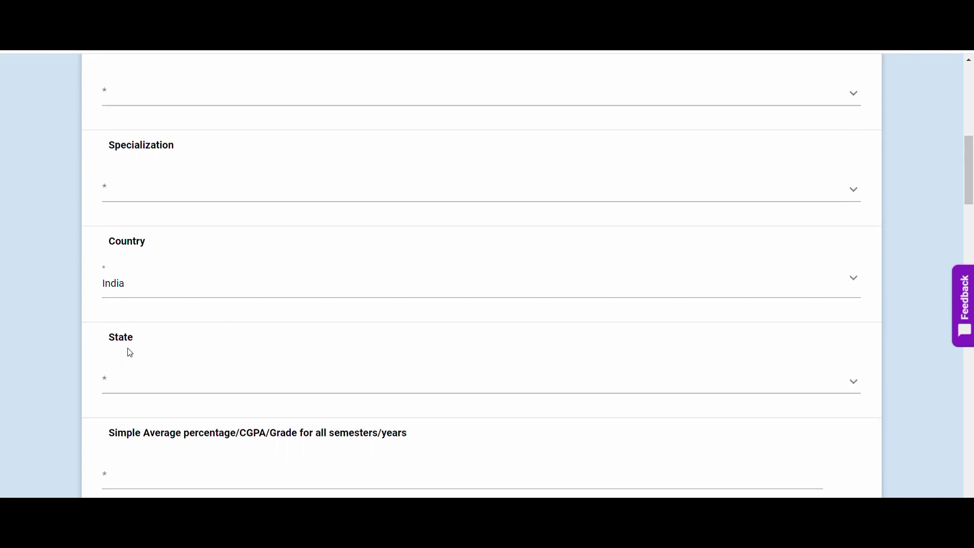
drag(106, 434, 244, 445)
click(262, 443)
scroll(293, 443, down, 4)
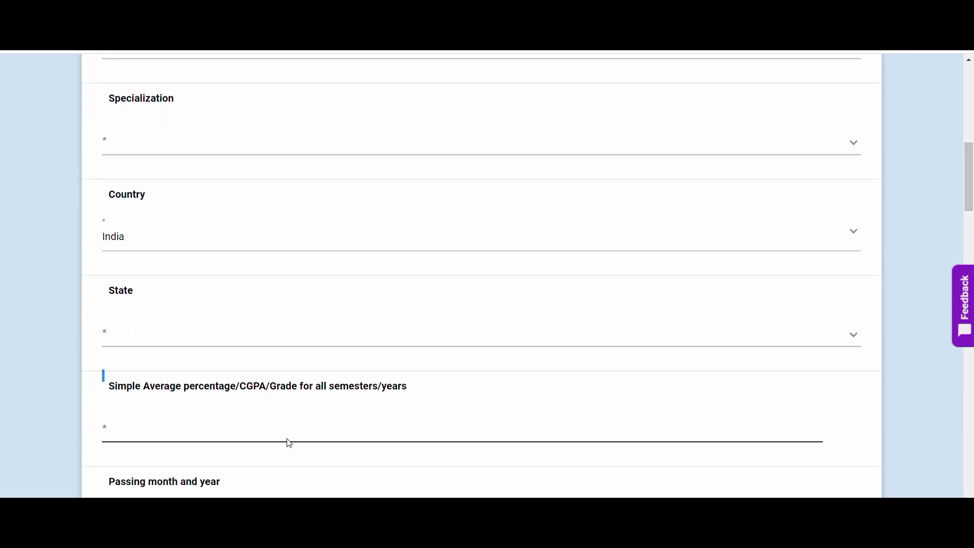
scroll(292, 443, down, 3)
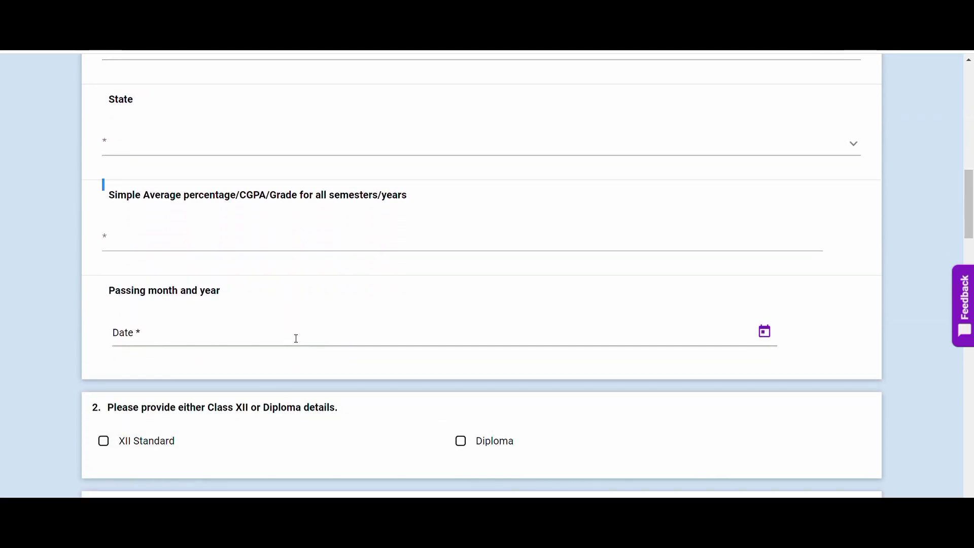
click(294, 330)
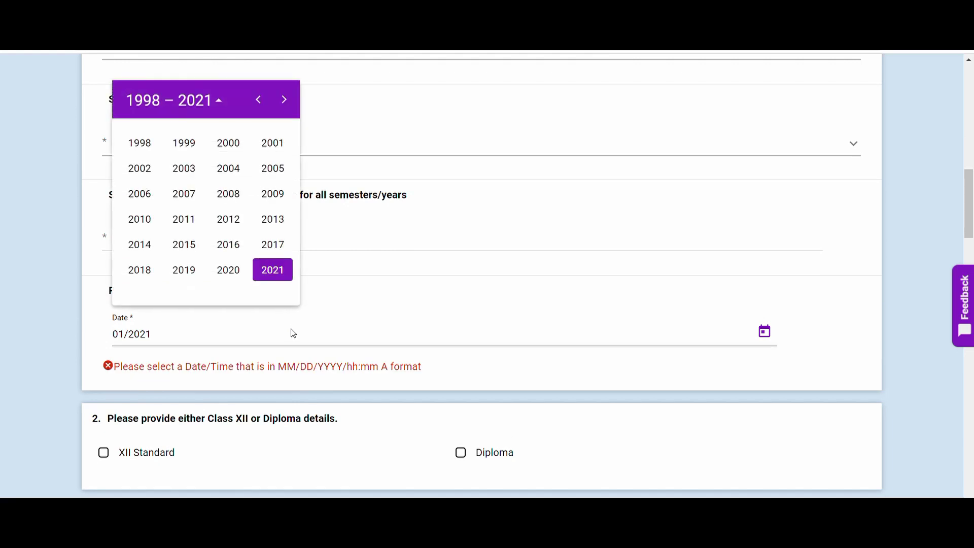
Add the Class XII section and choose Higher Secondary School Certificate as its degree
click(293, 333)
scroll(48, 349, down, 2)
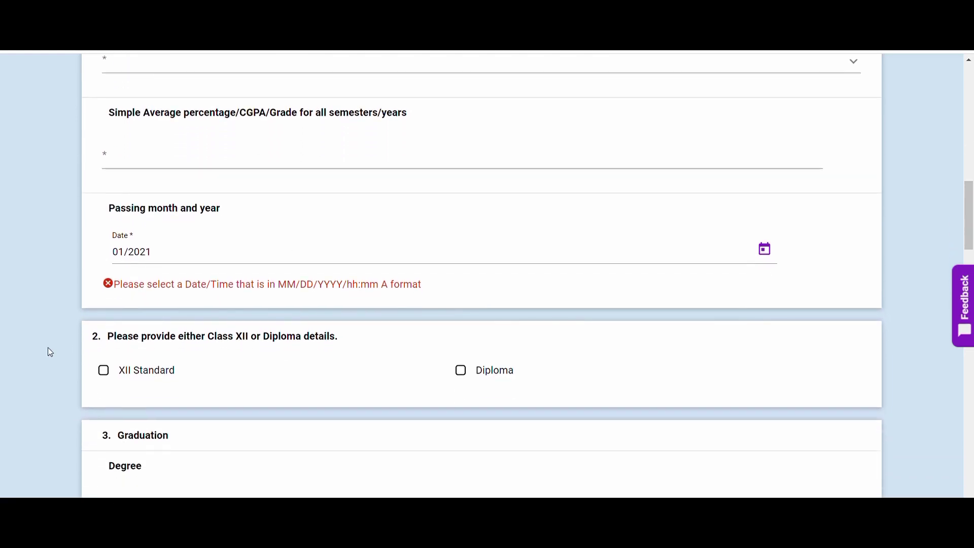
scroll(50, 352, down, 3)
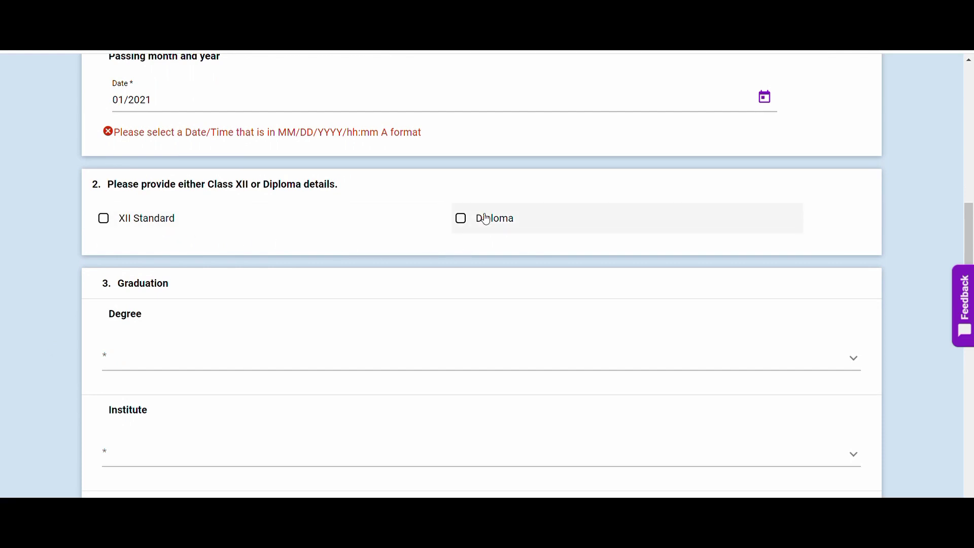
click(144, 221)
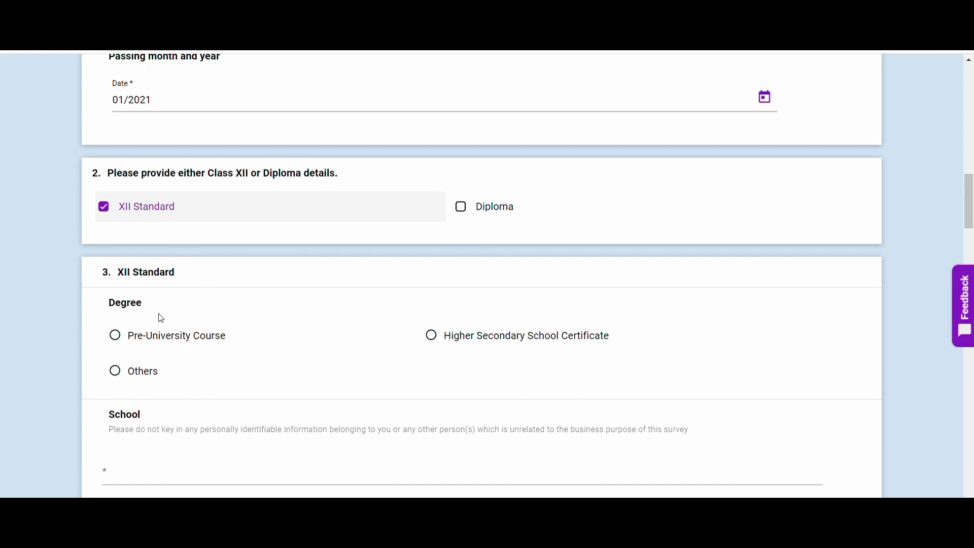
scroll(161, 318, down, 1)
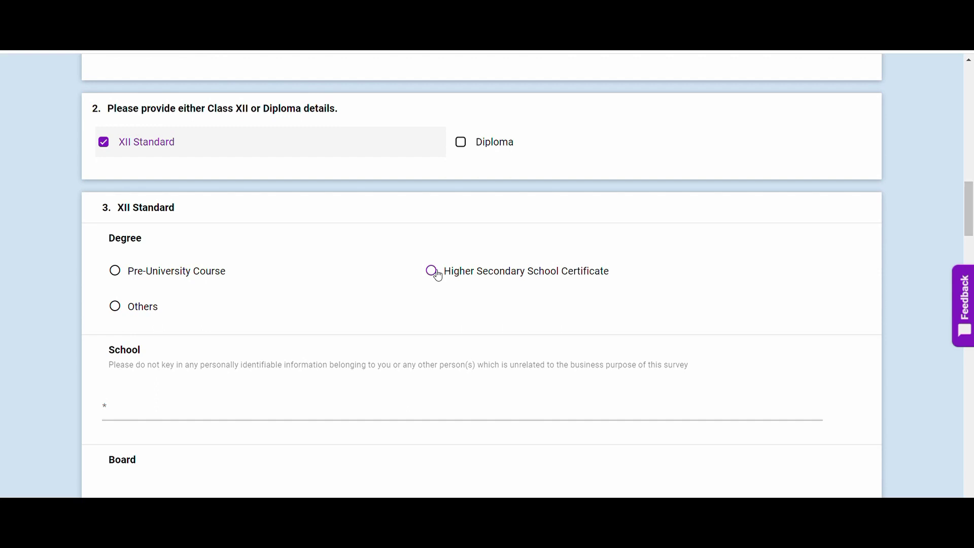
click(438, 273)
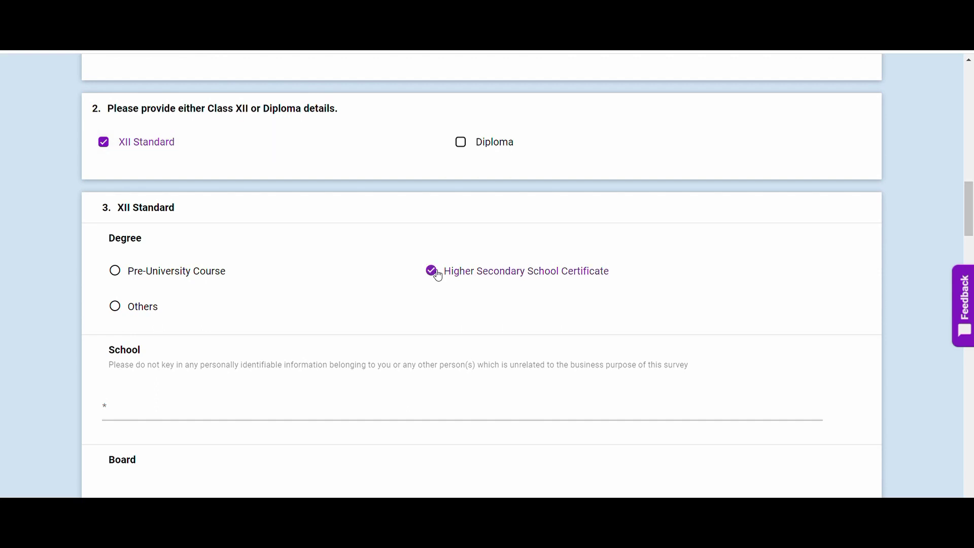
Click into the XII School field and open the branch/stream list, closing it without a choice
click(174, 394)
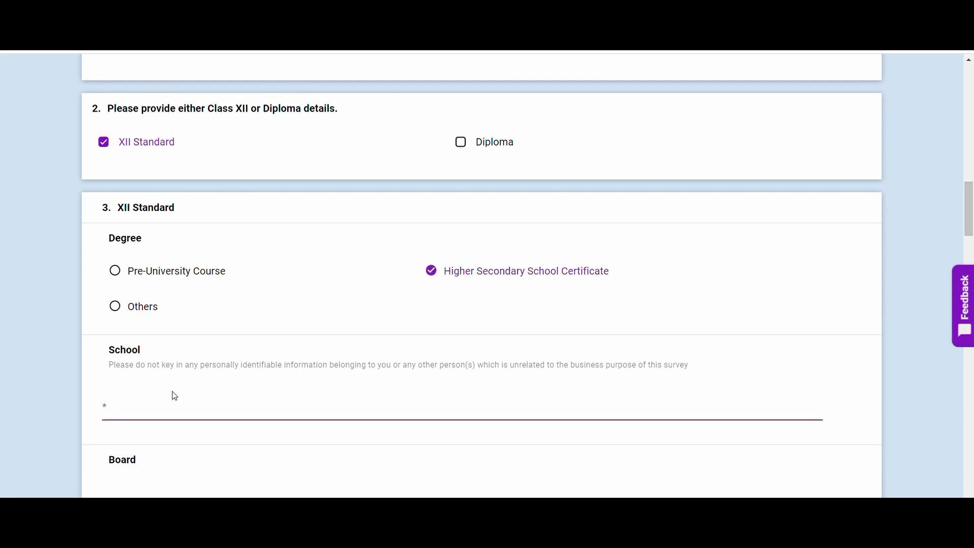
scroll(176, 397, down, 2)
scroll(177, 396, down, 3)
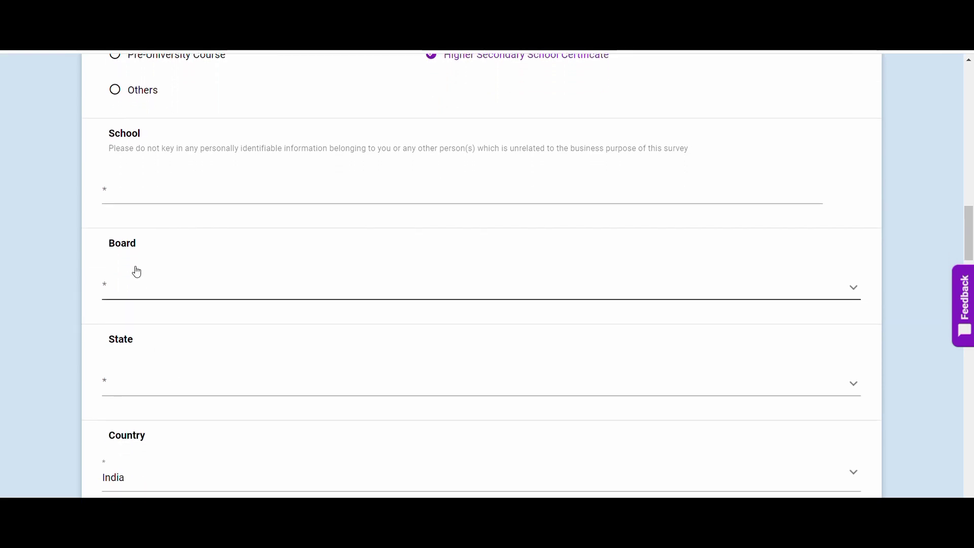
scroll(119, 352, down, 3)
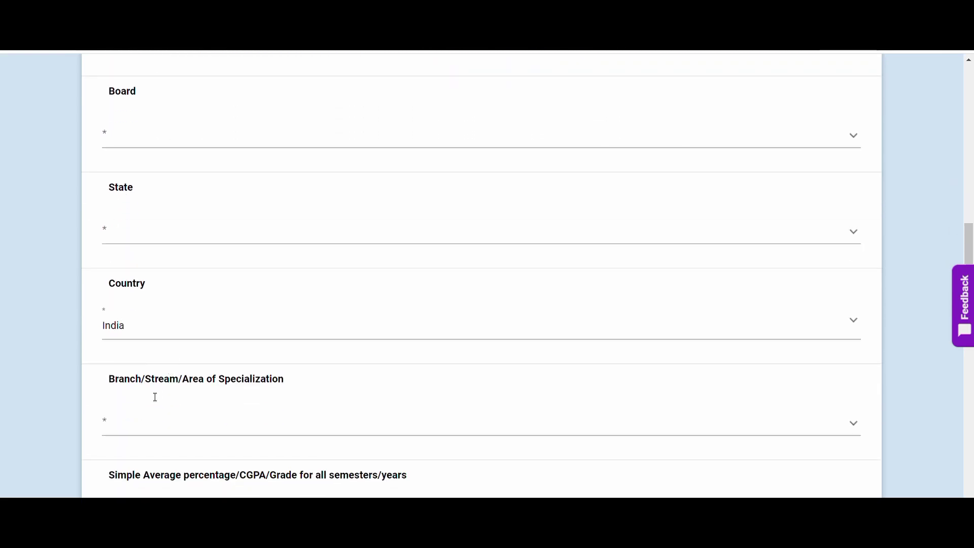
scroll(124, 397, down, 1)
click(123, 398)
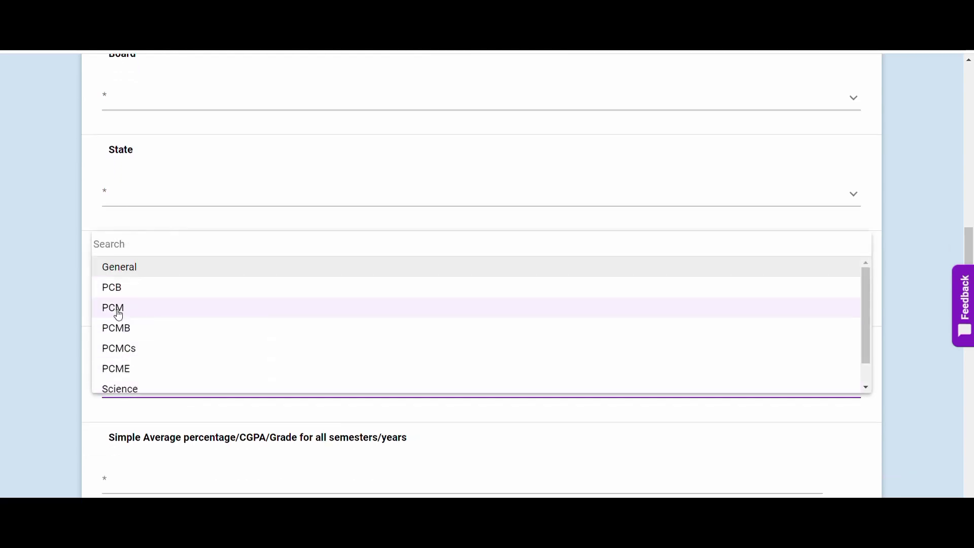
click(24, 351)
scroll(147, 420, down, 2)
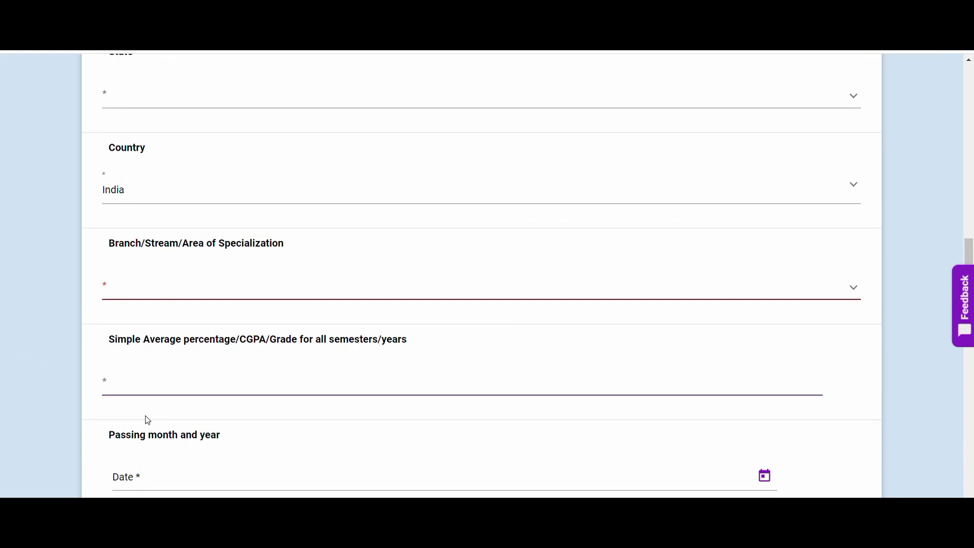
scroll(152, 406, down, 1)
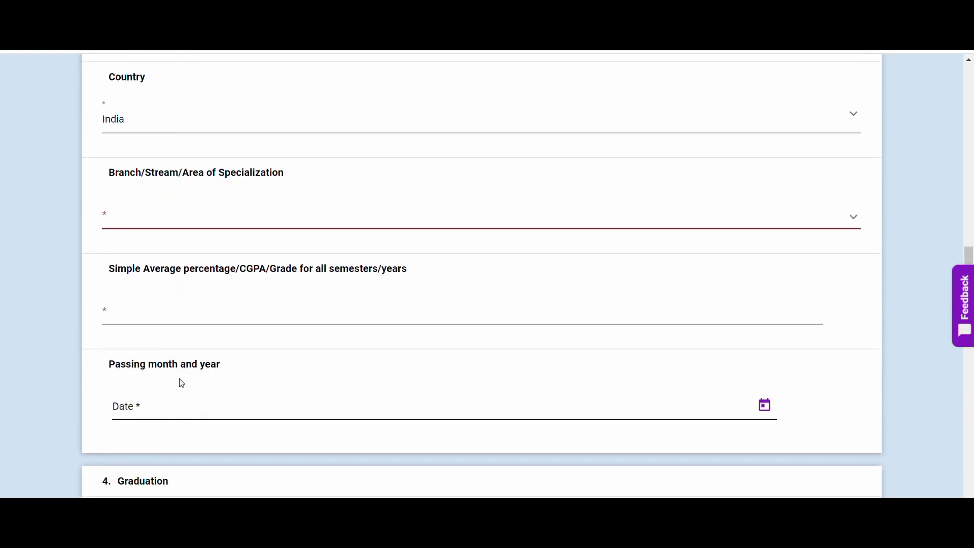
Set the XII passing month and year to 01/2021
click(191, 317)
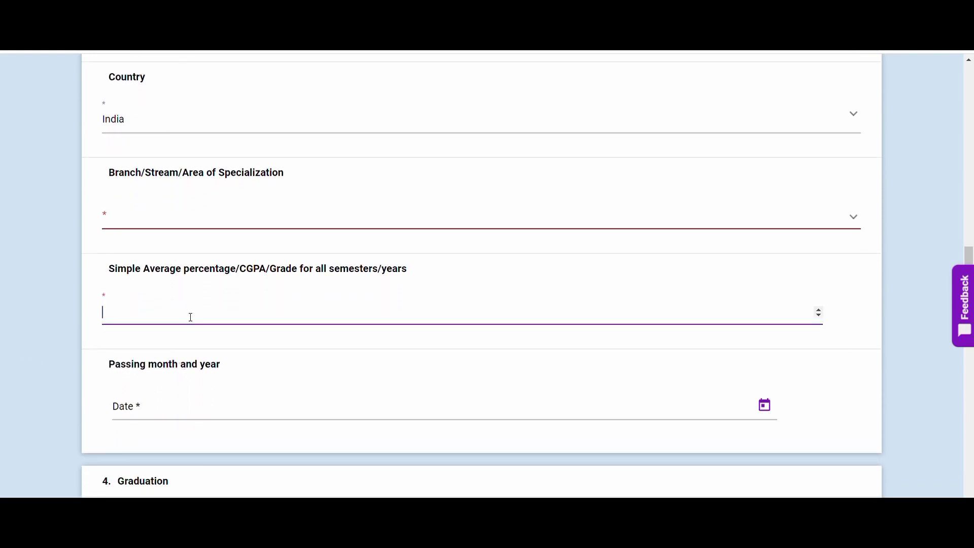
click(186, 395)
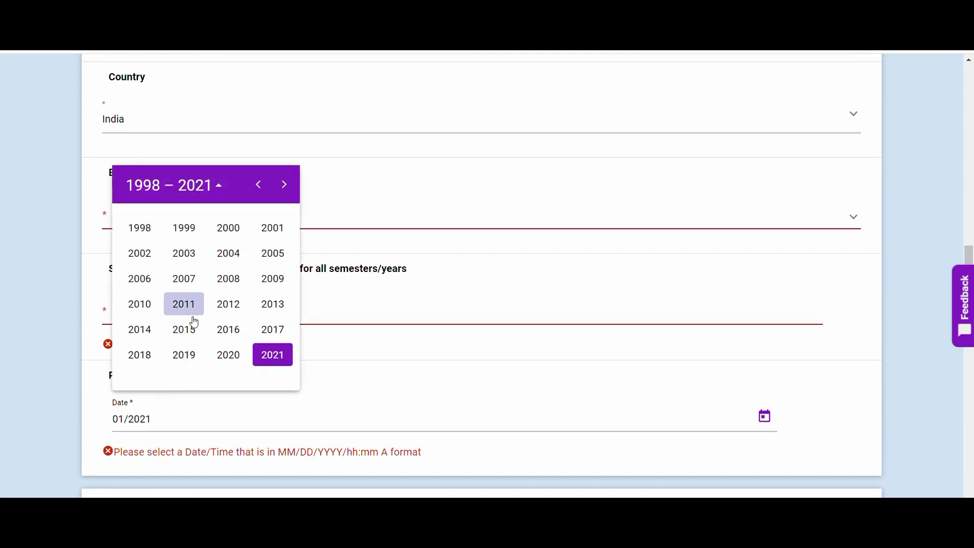
click(35, 398)
scroll(34, 397, down, 4)
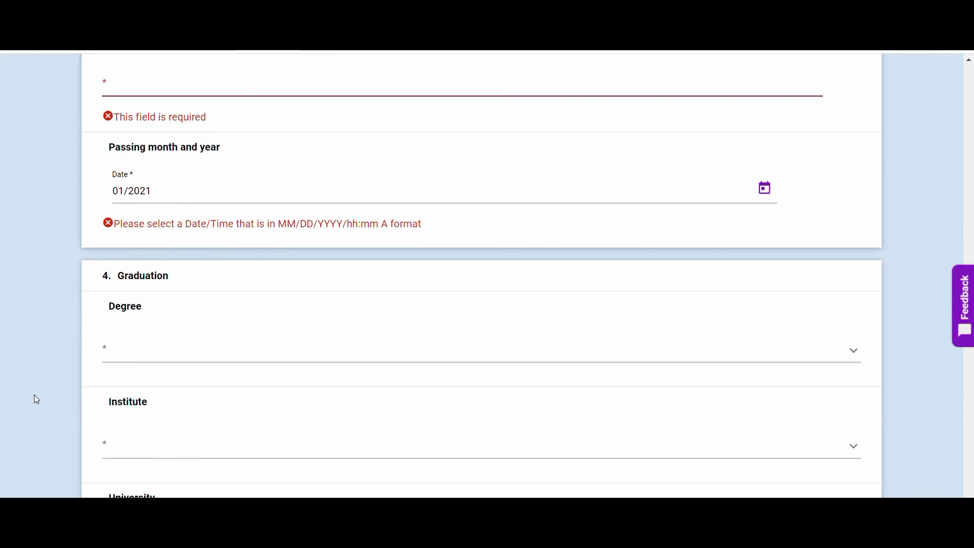
Choose Bachelor of Engineering, A C Patil College Of Engineering and A P J Abdul Kalam Technological University
scroll(65, 369, down, 4)
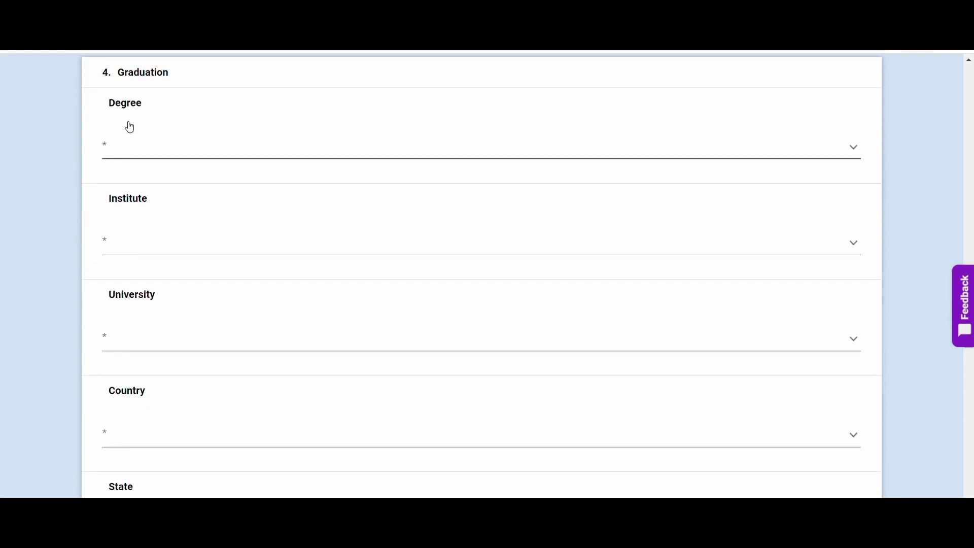
click(122, 147)
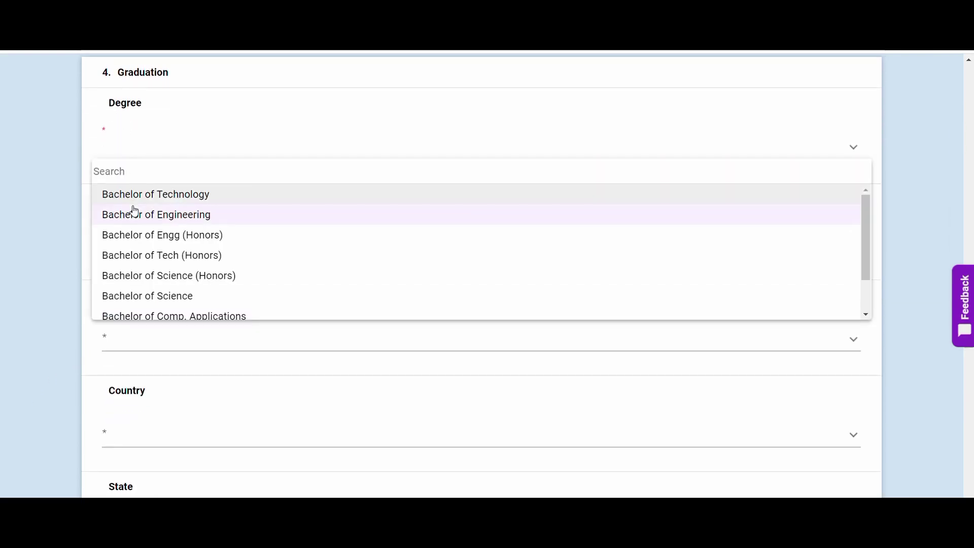
click(134, 213)
click(130, 247)
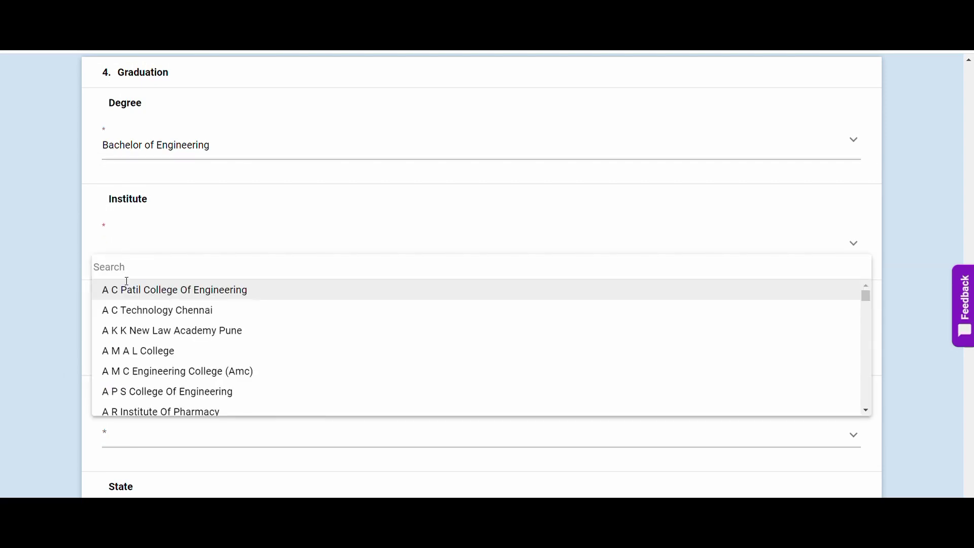
click(113, 289)
click(145, 342)
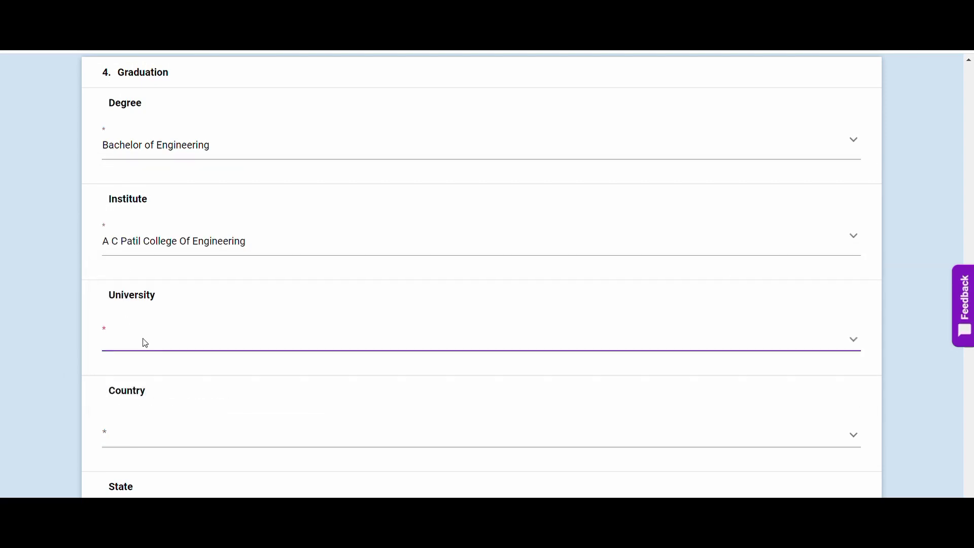
click(146, 390)
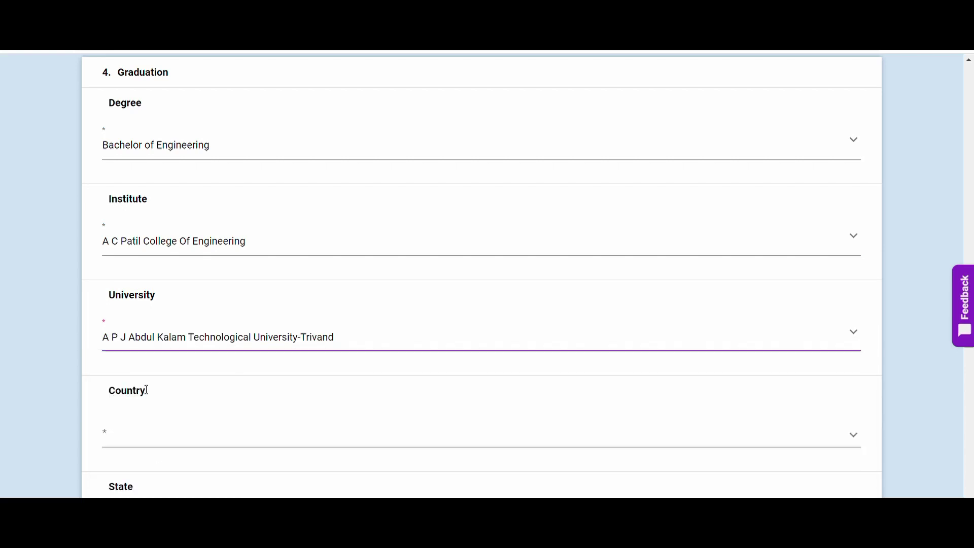
Open the graduation country list, close it without choosing, and scroll further down the form
scroll(146, 390, down, 4)
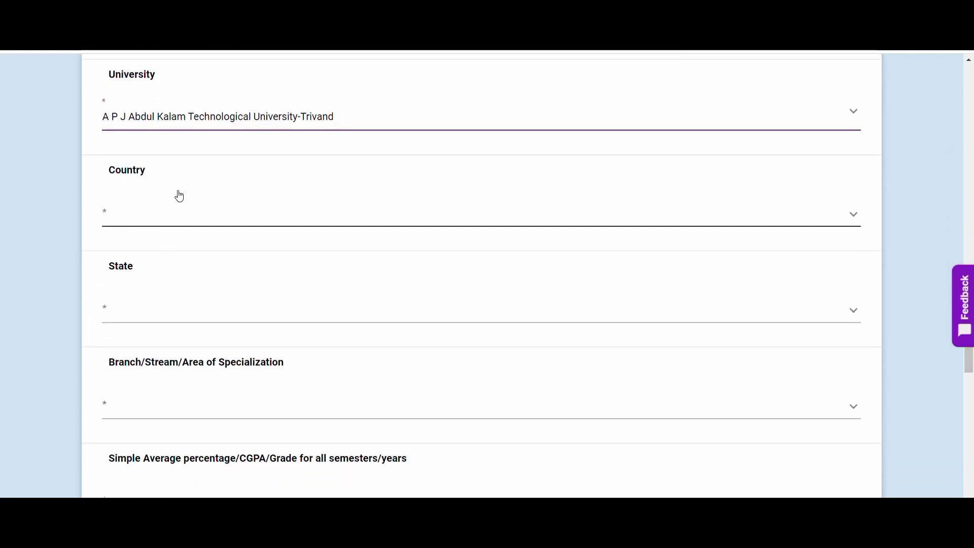
click(176, 202)
click(35, 304)
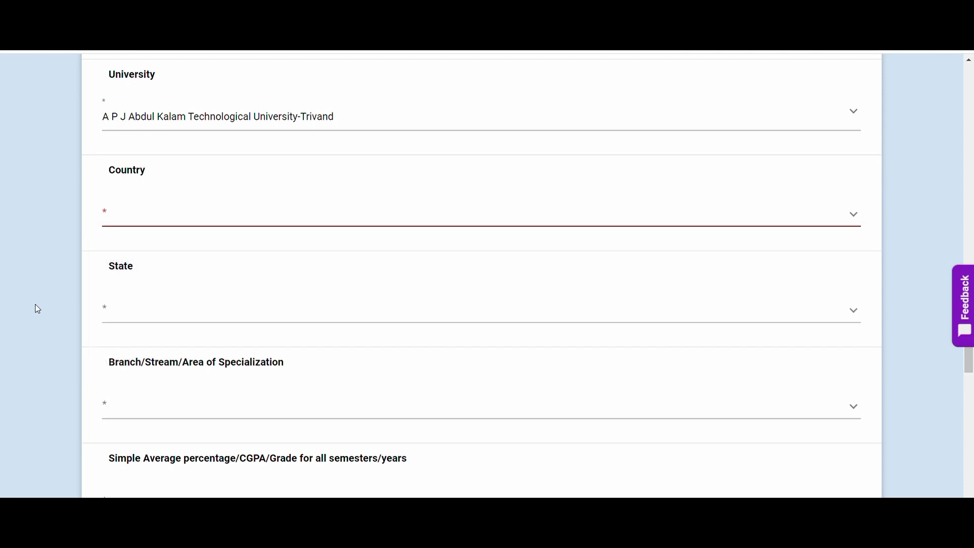
scroll(60, 304, down, 2)
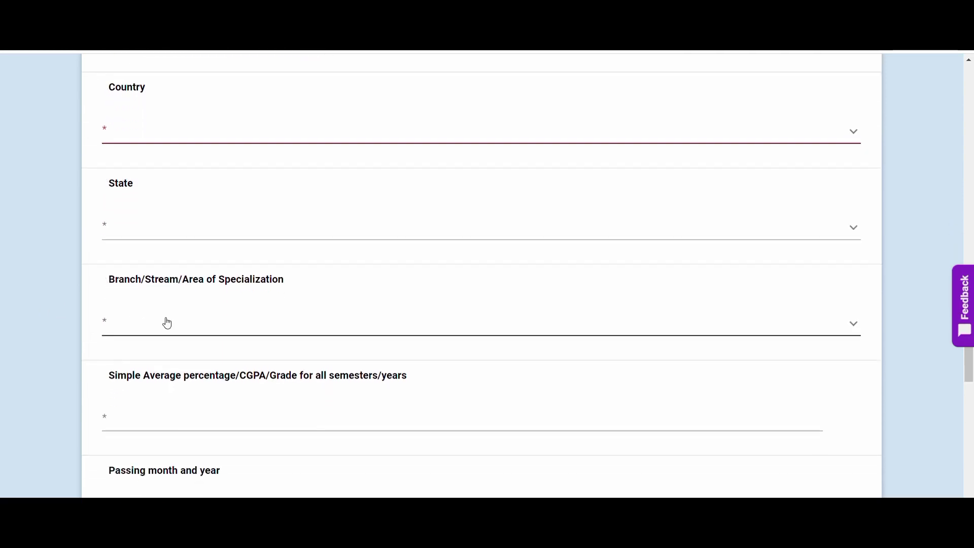
scroll(169, 324, down, 2)
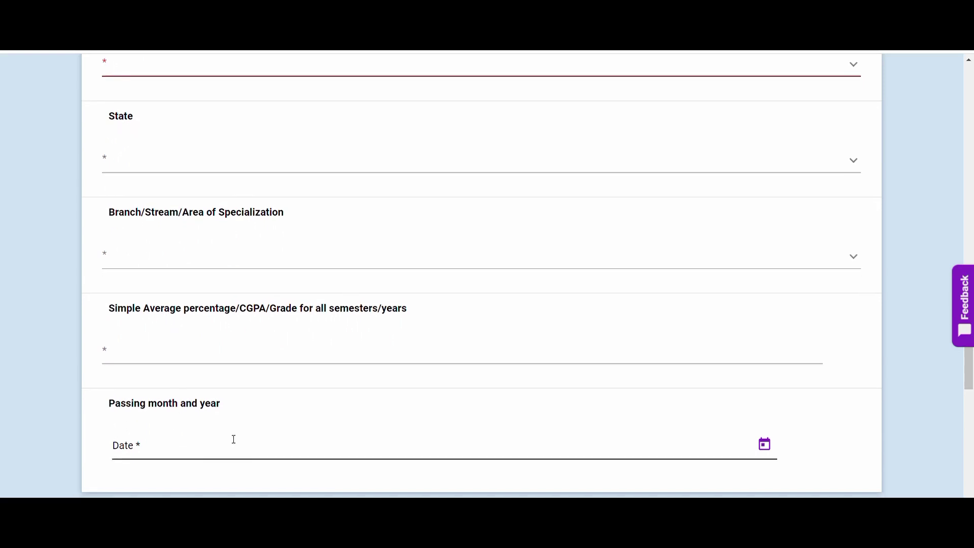
scroll(228, 426, down, 4)
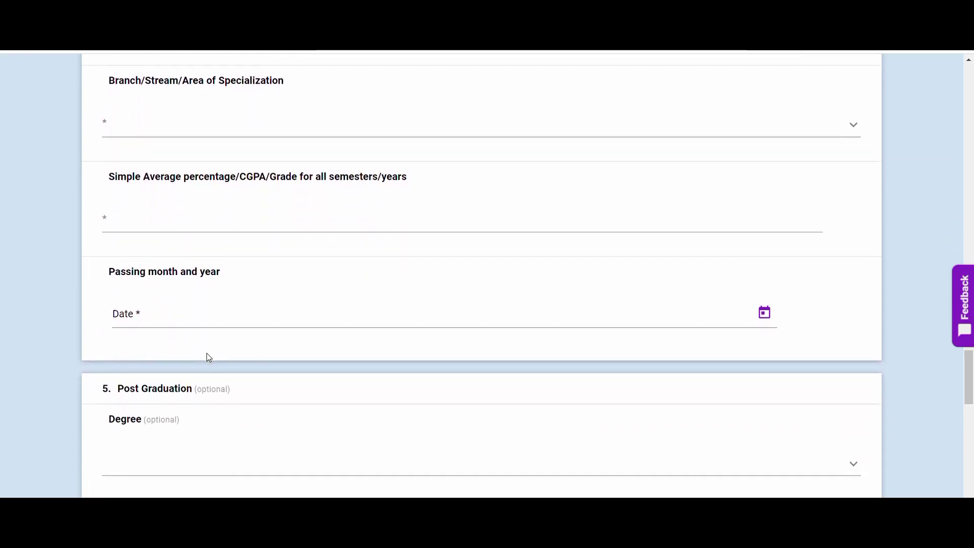
scroll(208, 355, down, 4)
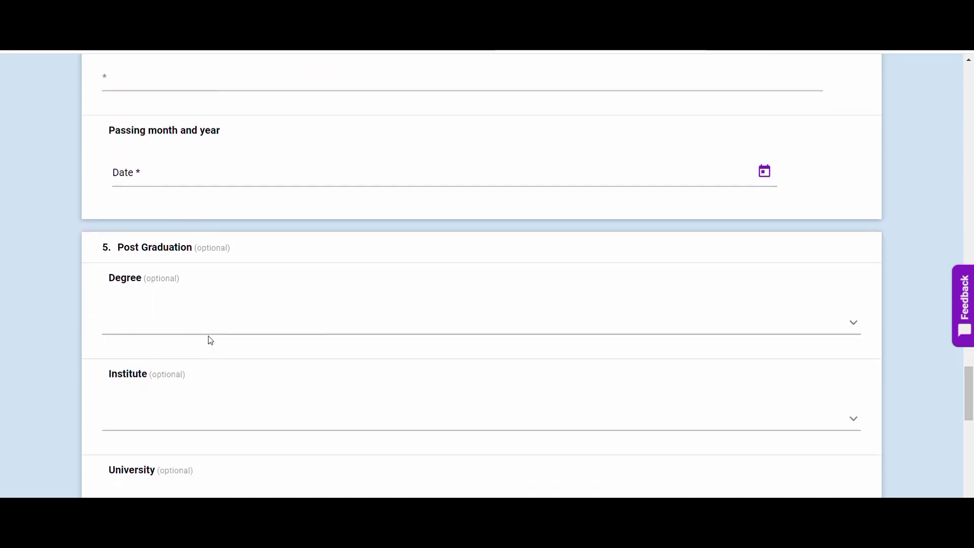
scroll(210, 338, down, 5)
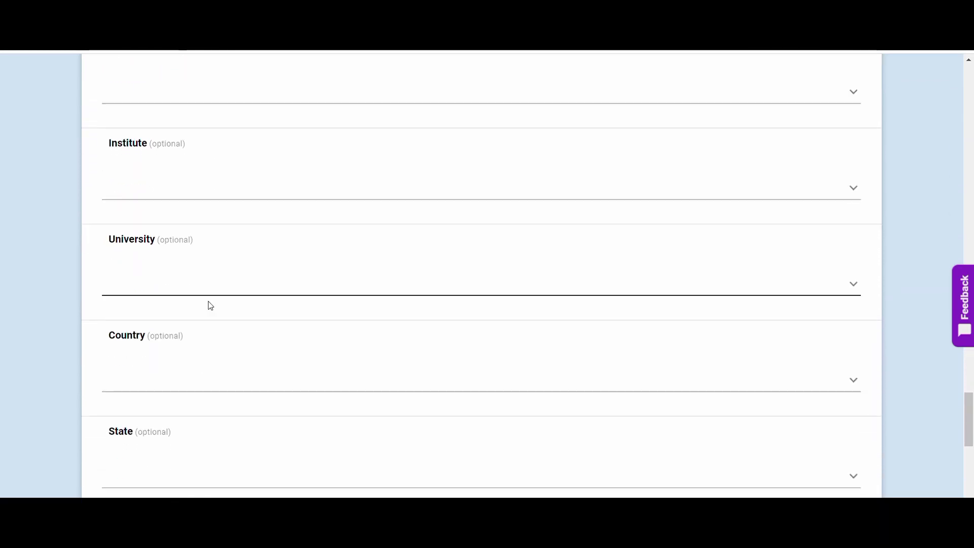
scroll(211, 305, down, 8)
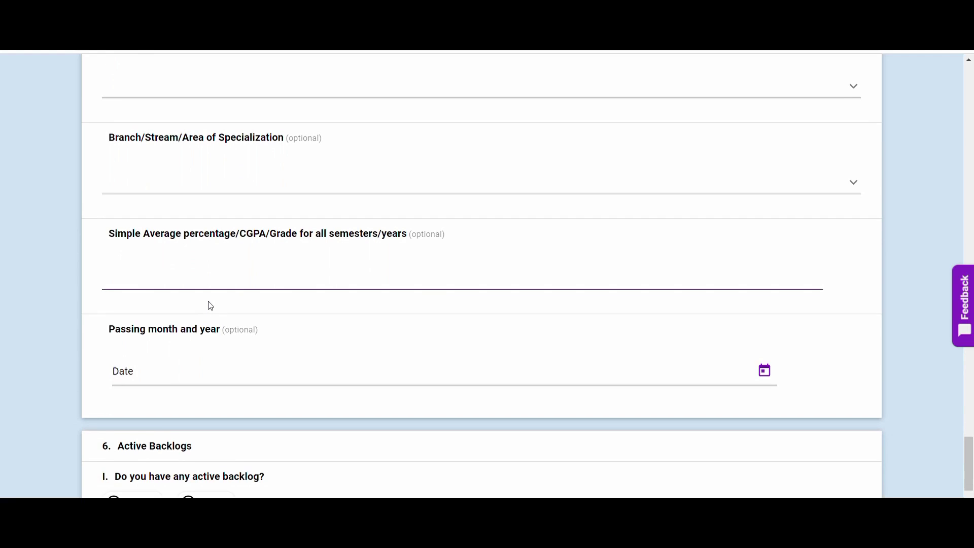
Switch both the active-backlog and education-gap answers from YES to NO
scroll(211, 305, down, 4)
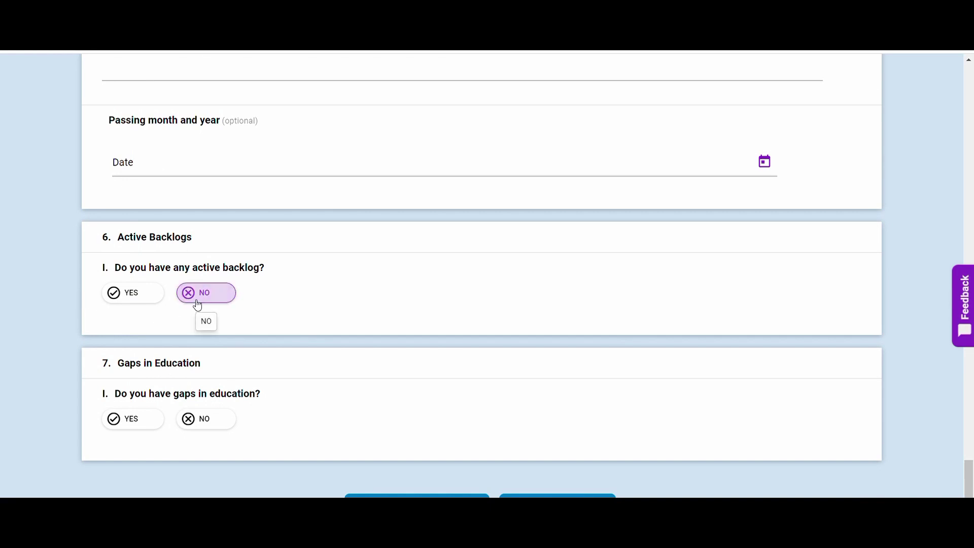
click(145, 300)
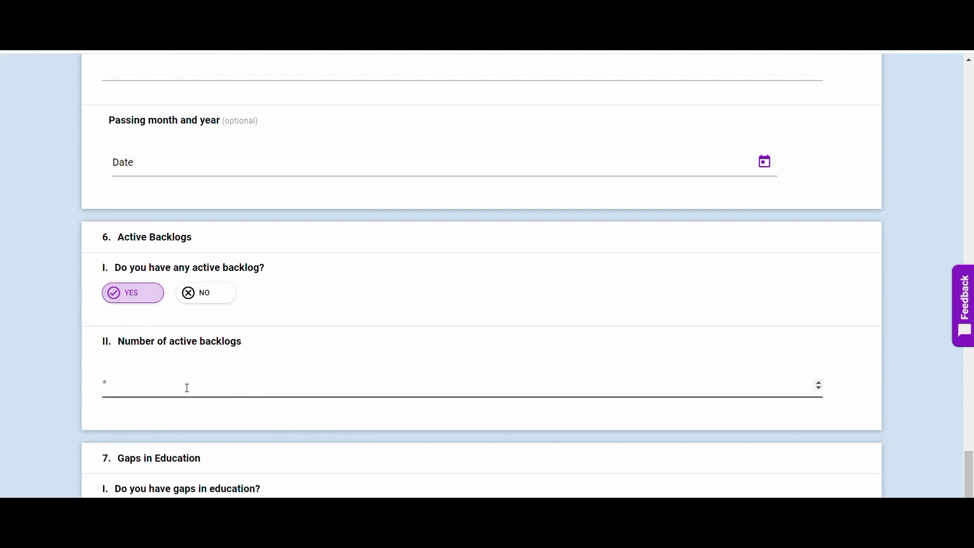
click(201, 293)
scroll(211, 321, down, 2)
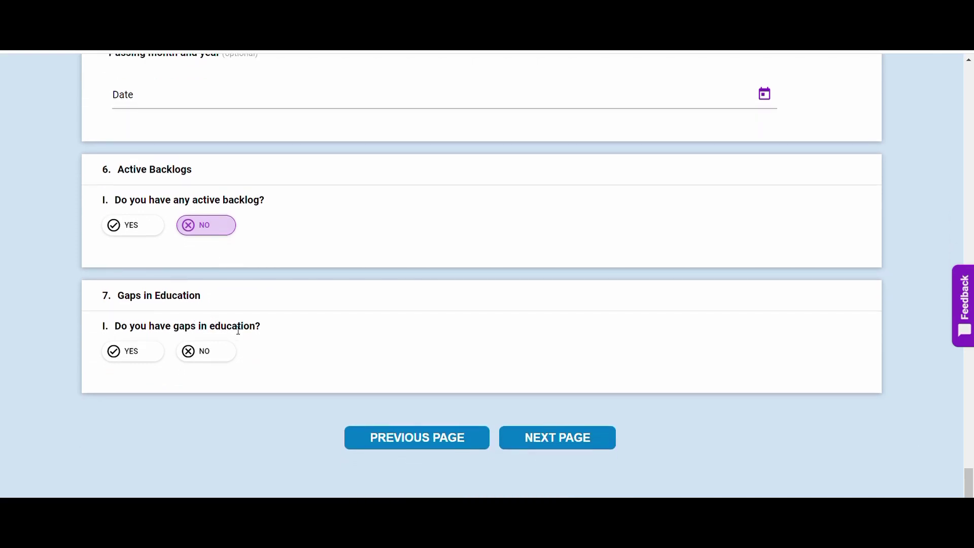
click(135, 359)
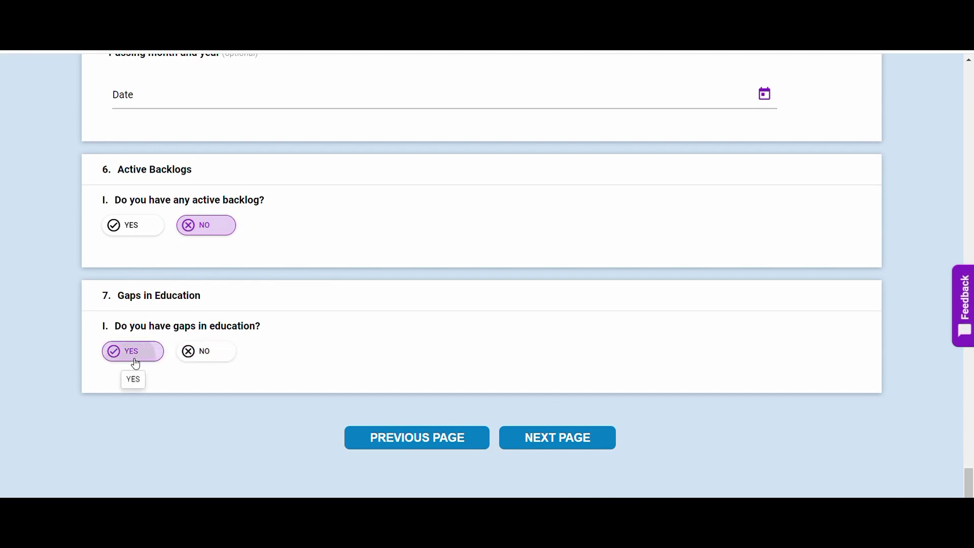
scroll(136, 363, down, 2)
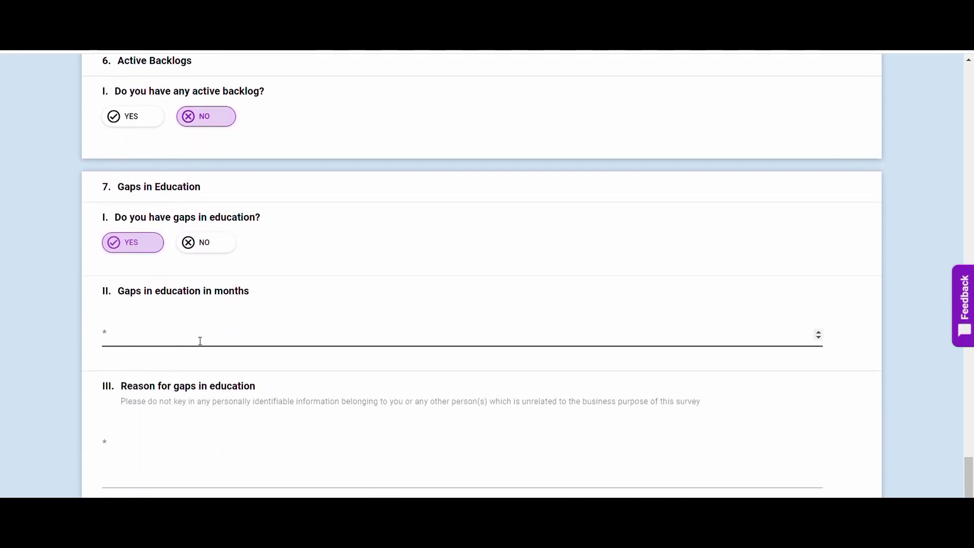
scroll(201, 337, down, 1)
click(238, 429)
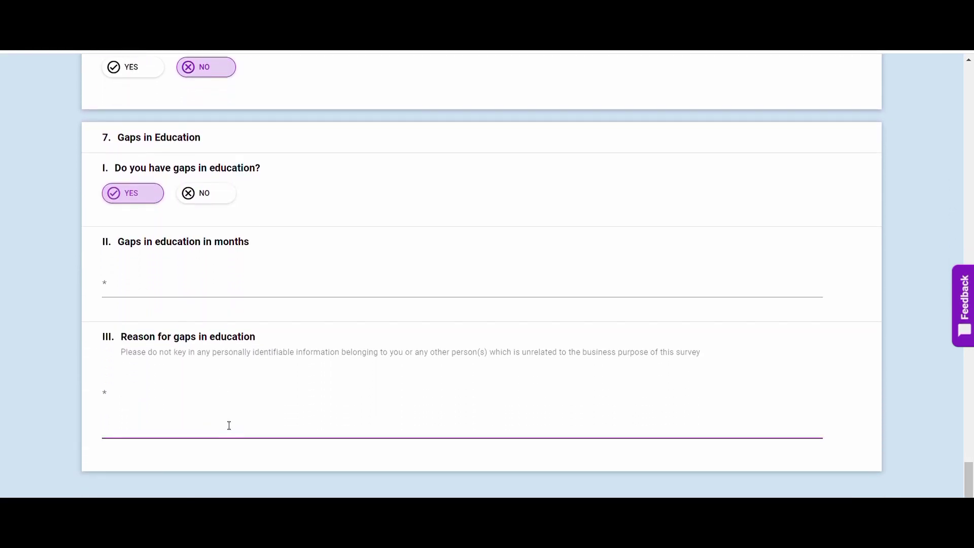
click(201, 193)
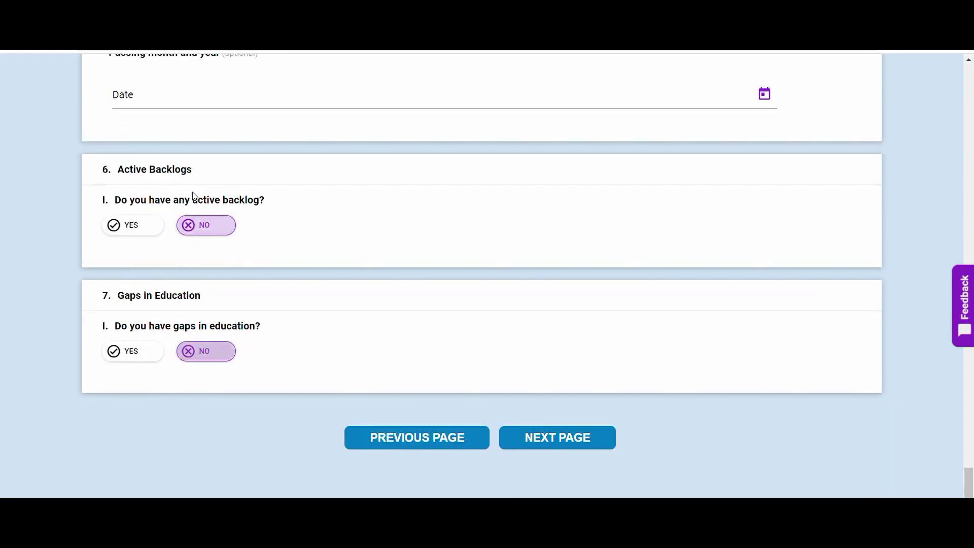
Go to the Association with Infosys page and answer YES to a previous selection process
click(557, 437)
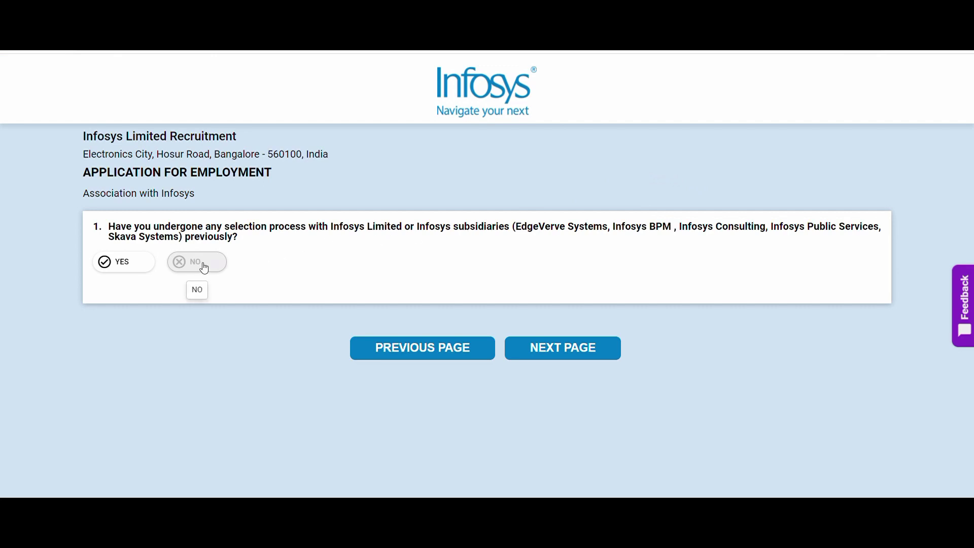
click(128, 268)
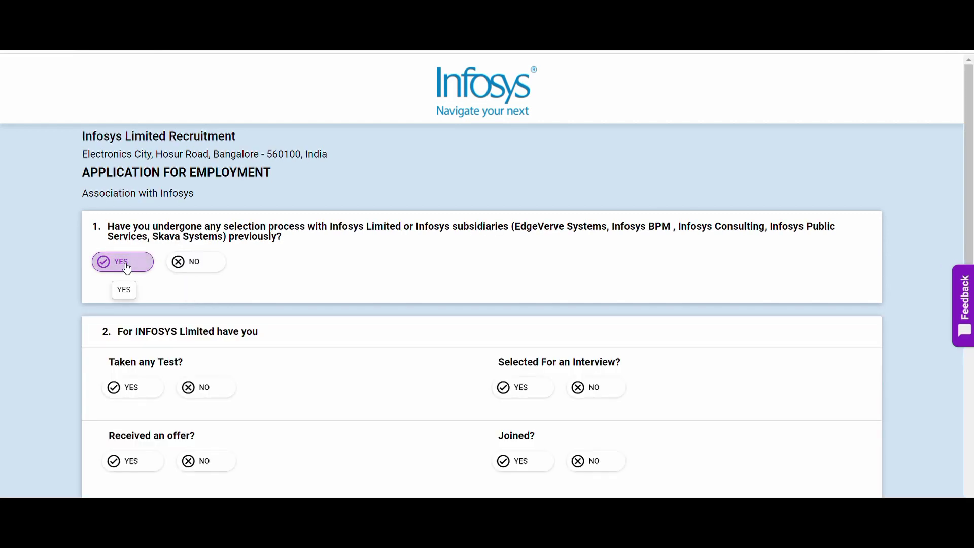
drag(969, 196, 969, 298)
scroll(487, 274, down, 1)
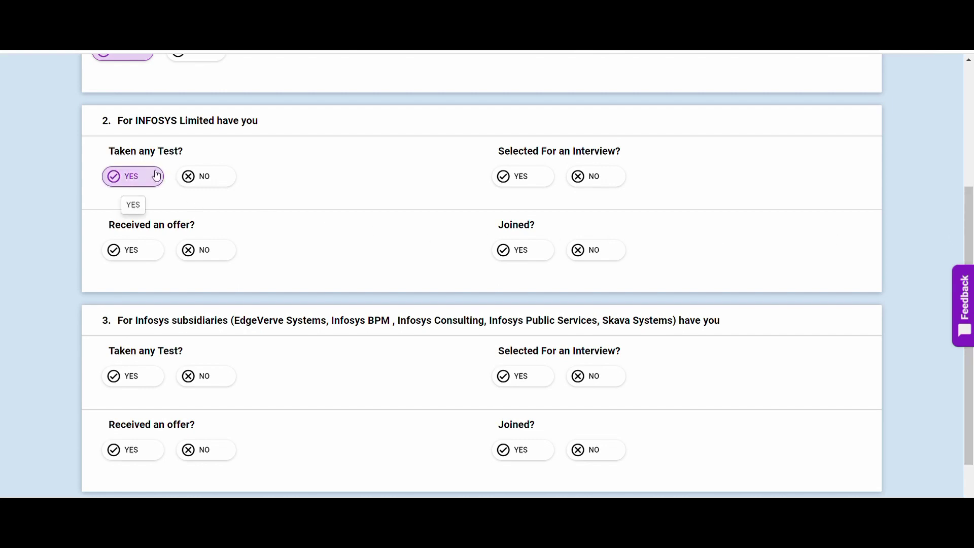
Review the Taken any Test? and Selected For an Interview? follow-ups, then switch to NO
click(208, 178)
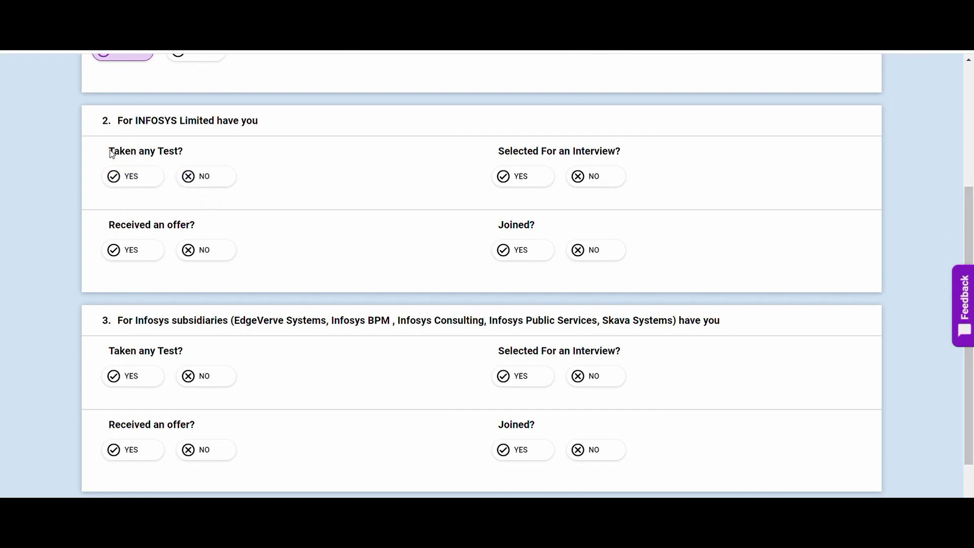
drag(109, 151, 189, 154)
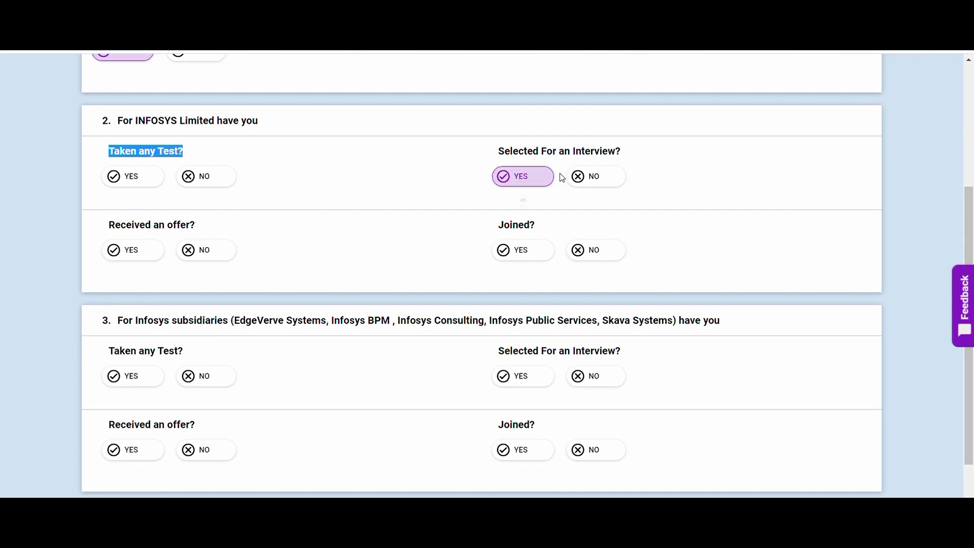
drag(497, 151, 628, 161)
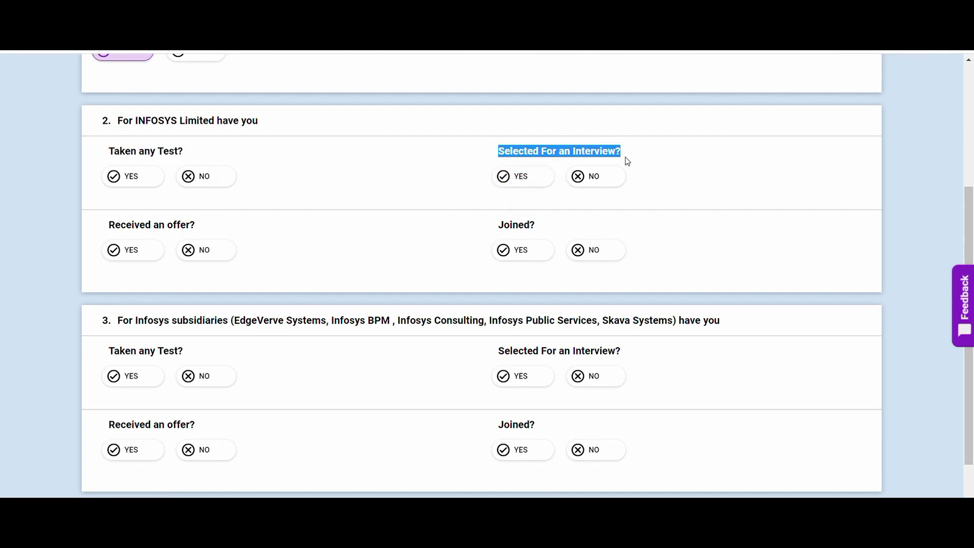
click(211, 60)
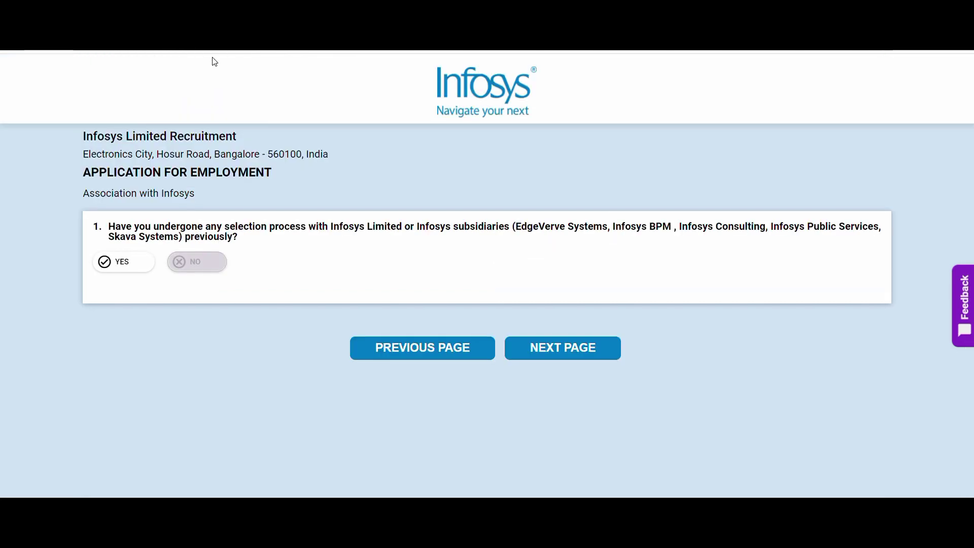
Answer NO to questions 1–3: director elsewhere, partner elsewhere, and criminal conviction
click(547, 352)
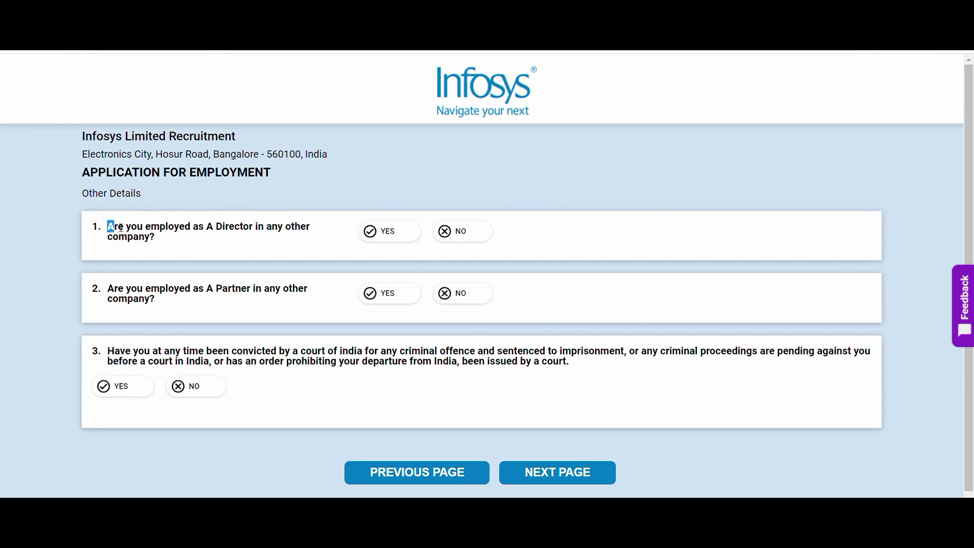
drag(108, 227, 166, 249)
click(167, 248)
click(454, 243)
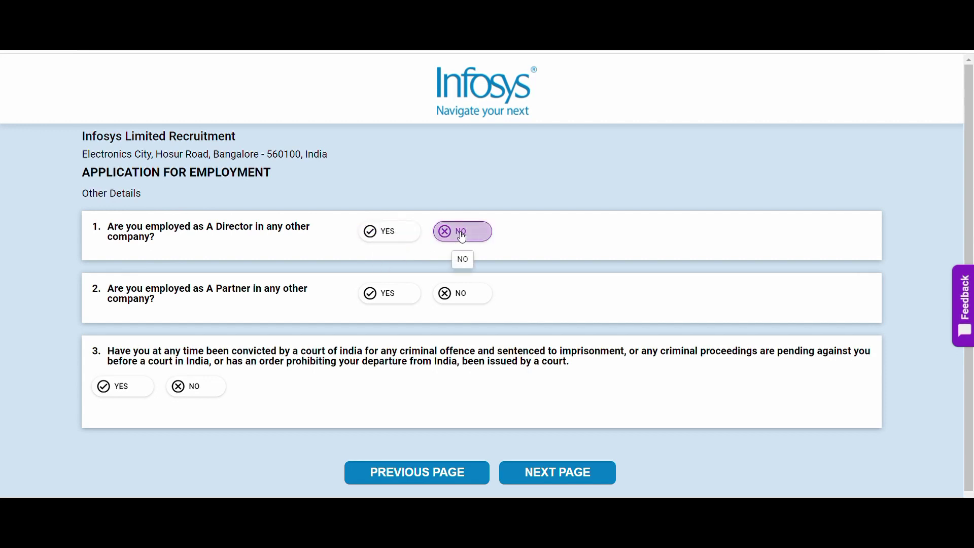
triple_click(116, 294)
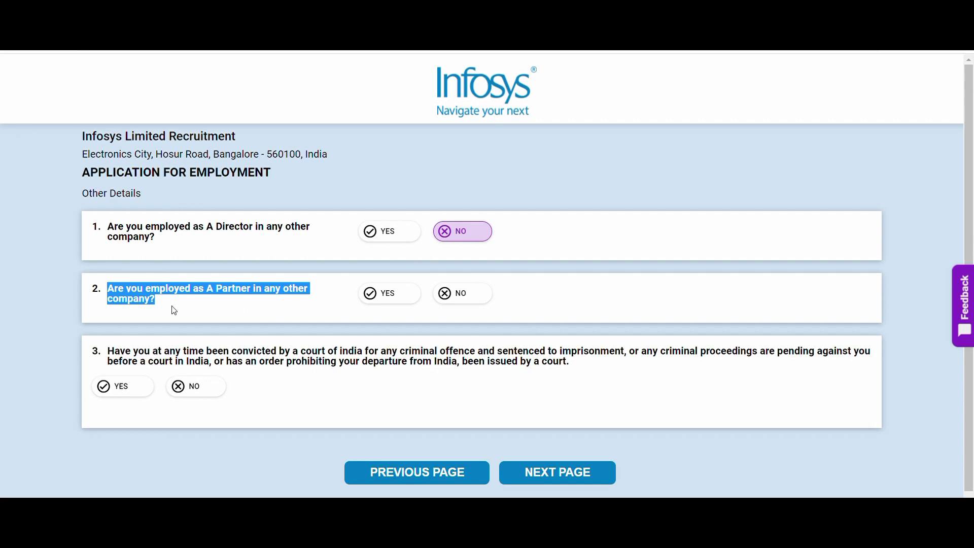
click(477, 303)
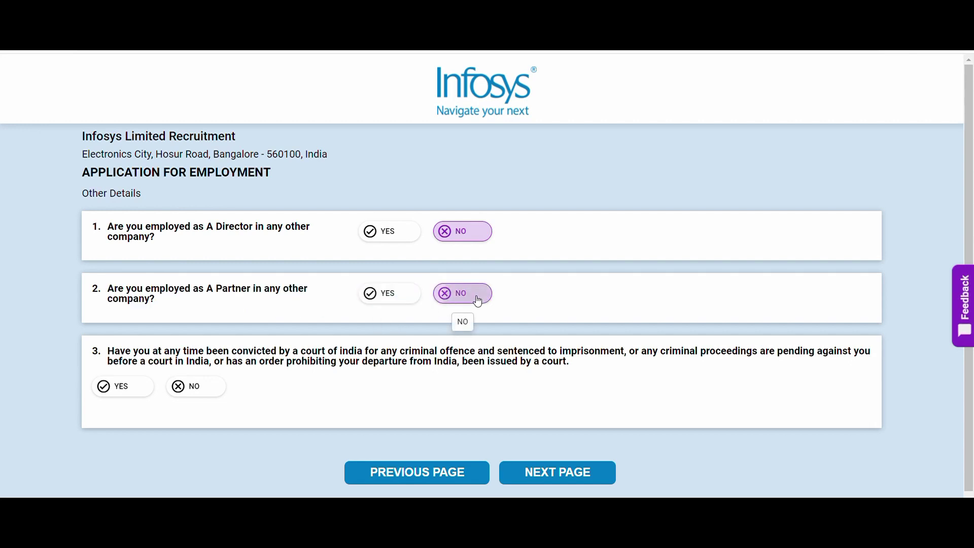
triple_click(114, 352)
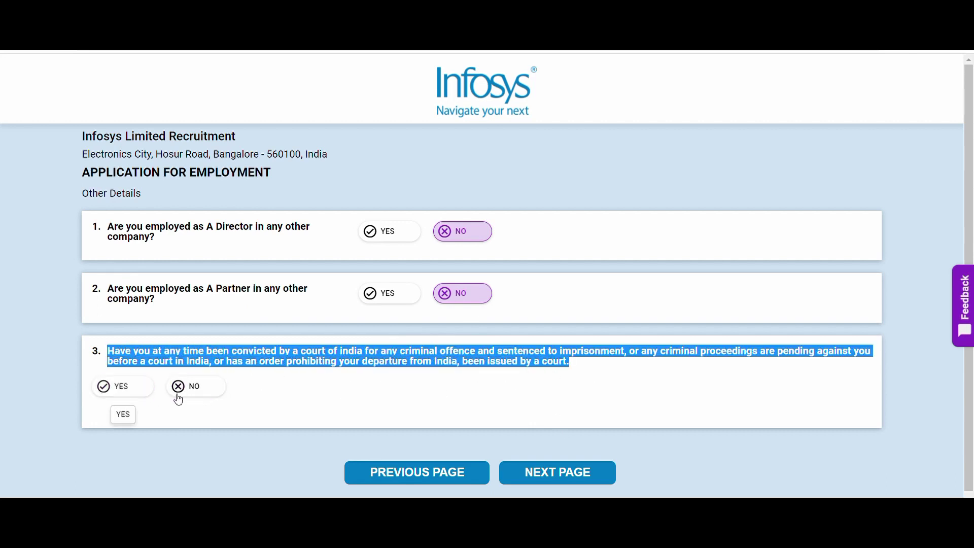
click(198, 390)
click(198, 391)
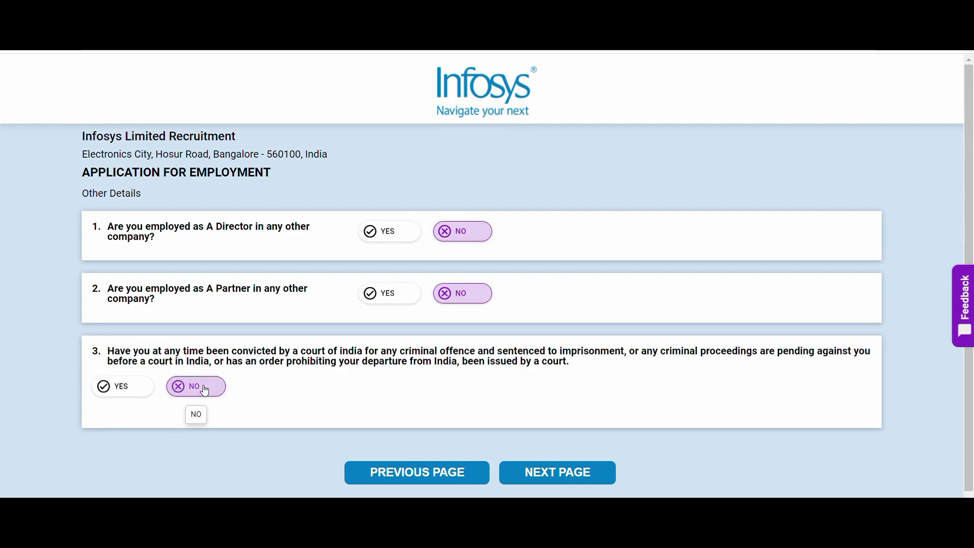
Read the PDF government photo identity upload instructions and the Aadhar card and size-limit warnings
click(602, 472)
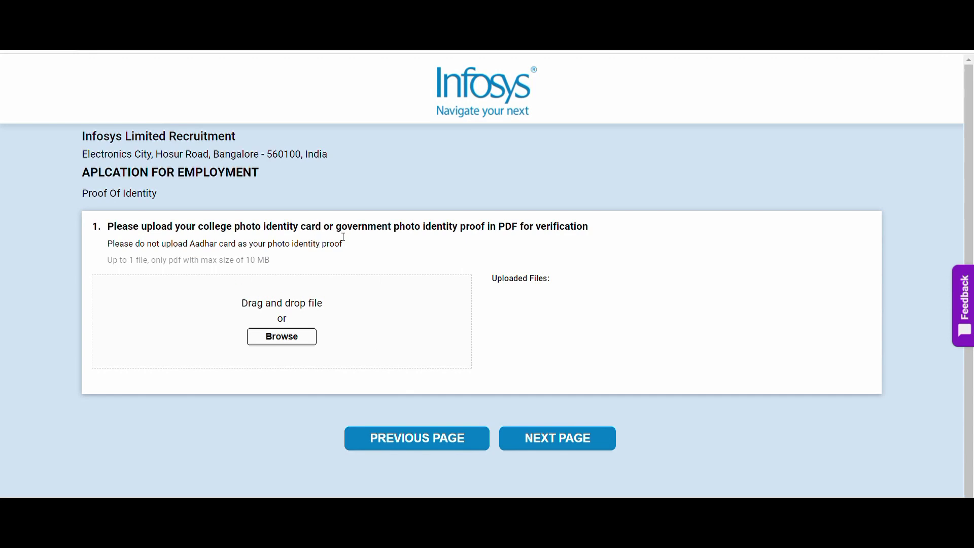
drag(377, 233, 465, 238)
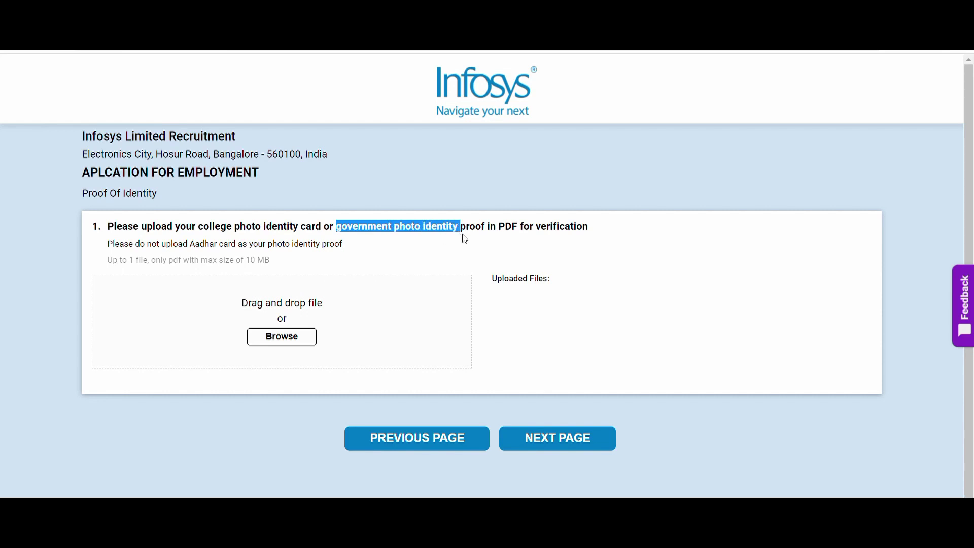
double_click(510, 226)
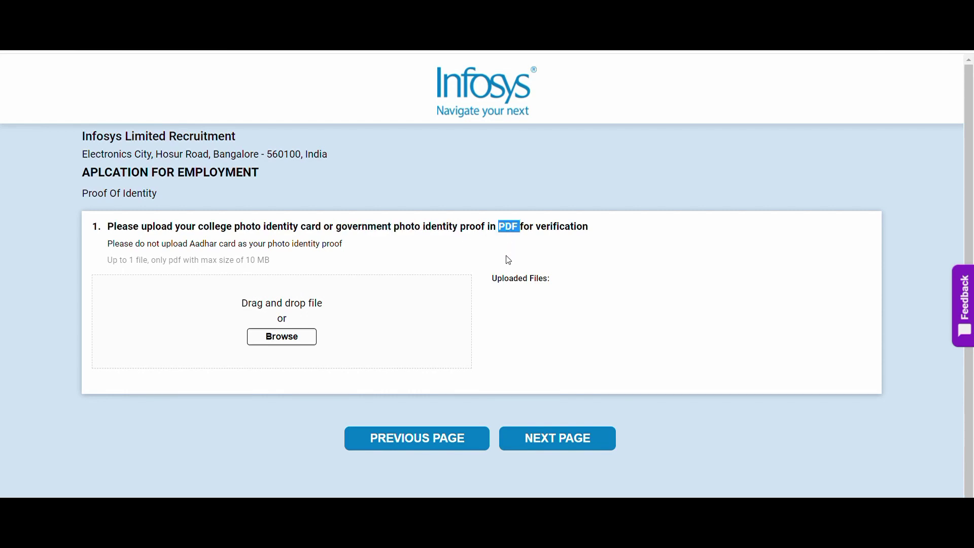
click(400, 258)
double_click(113, 245)
drag(146, 251, 349, 254)
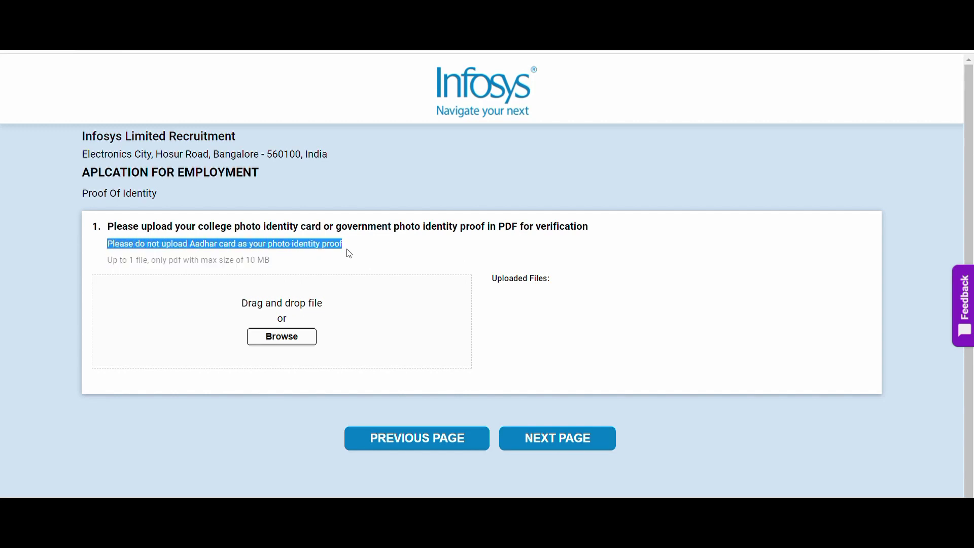
click(381, 252)
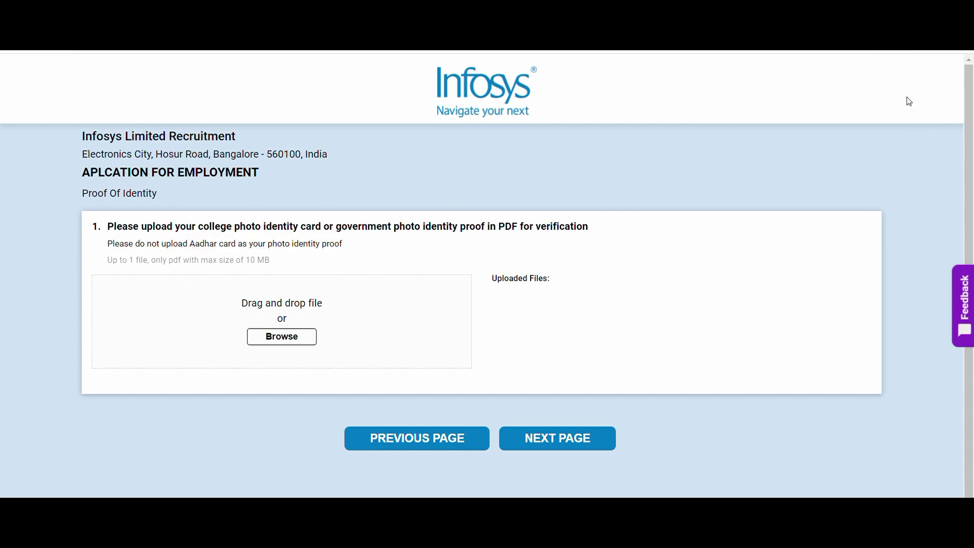
Move on to the Declaration page and enter Indore as the place of signing
click(606, 439)
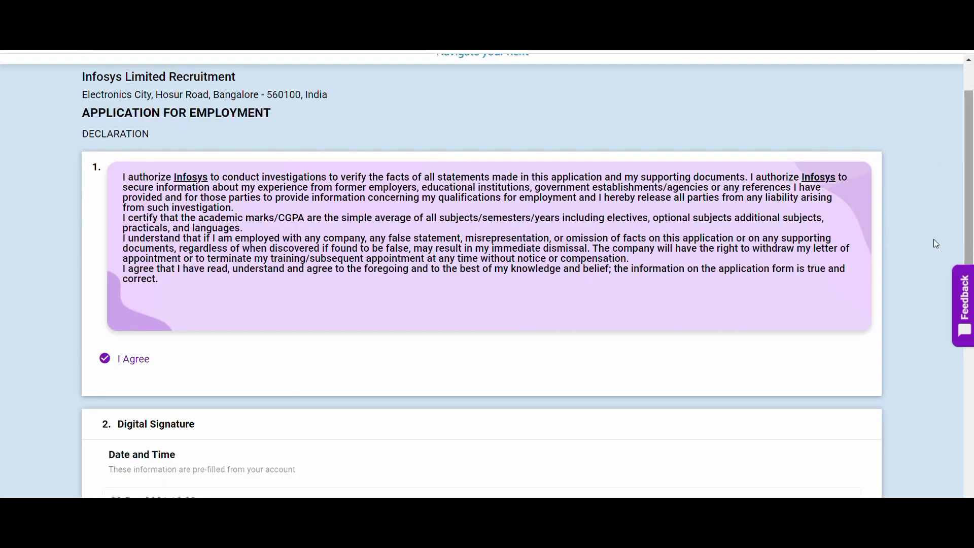
scroll(861, 247, down, 1)
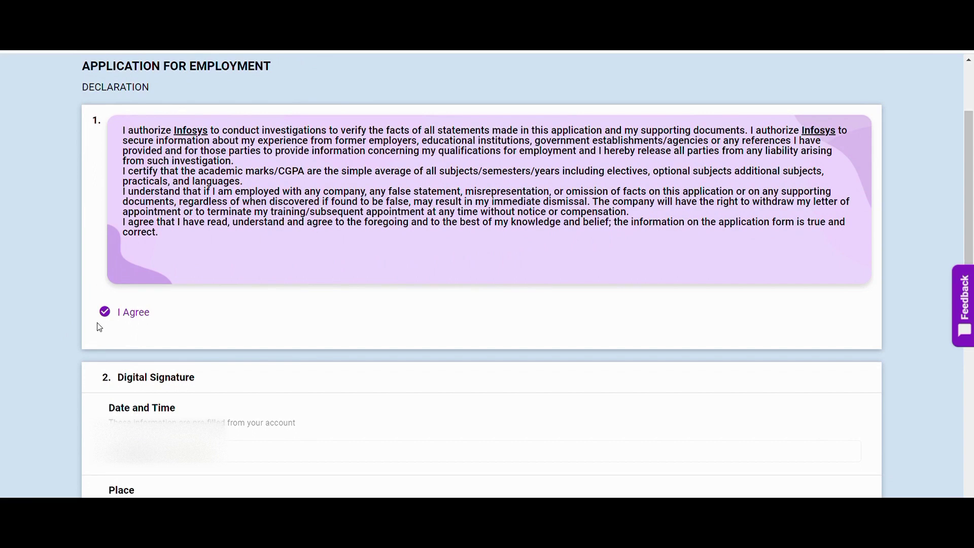
scroll(108, 315, down, 5)
click(110, 313)
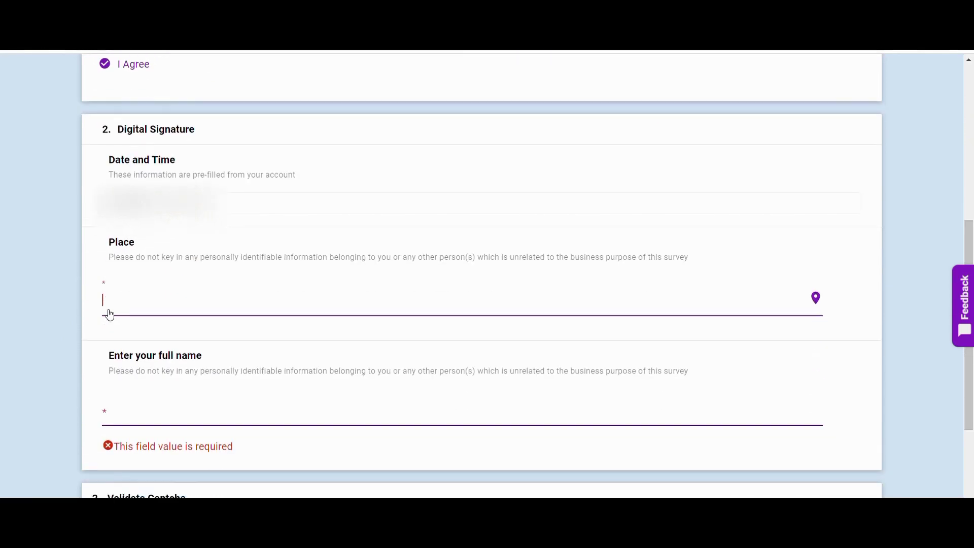
text(In)
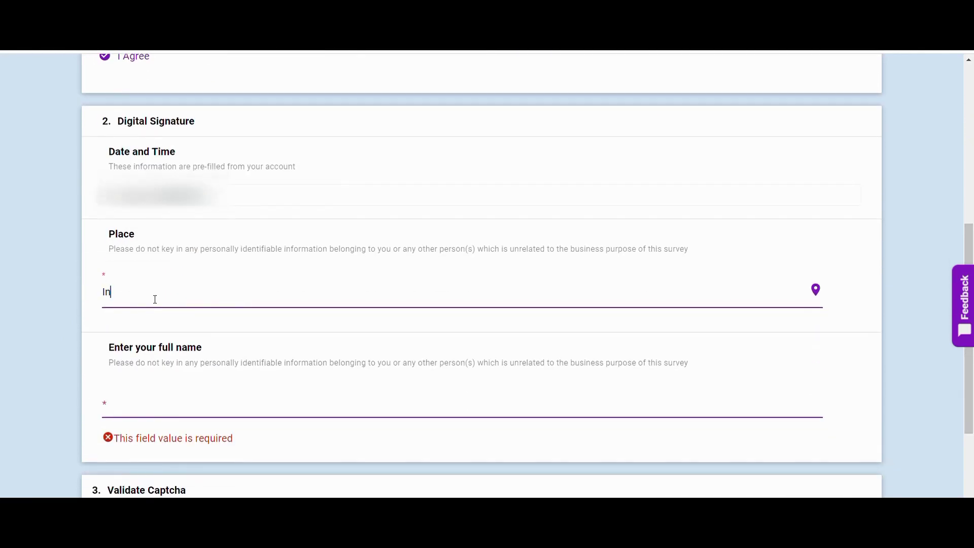
text(dore)
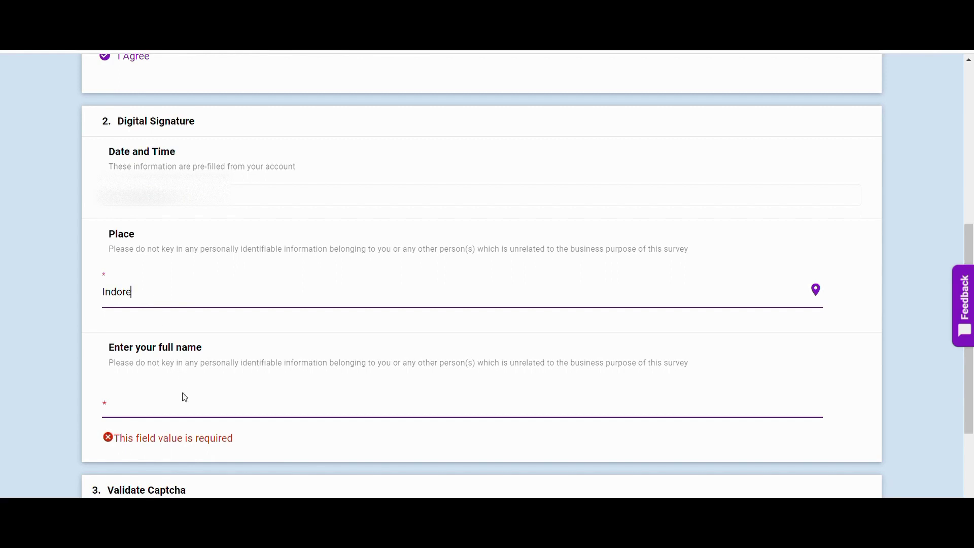
Paste the applicant's full name and tick the 'I'm not a robot' captcha
click(186, 407)
scroll(183, 407, down, 4)
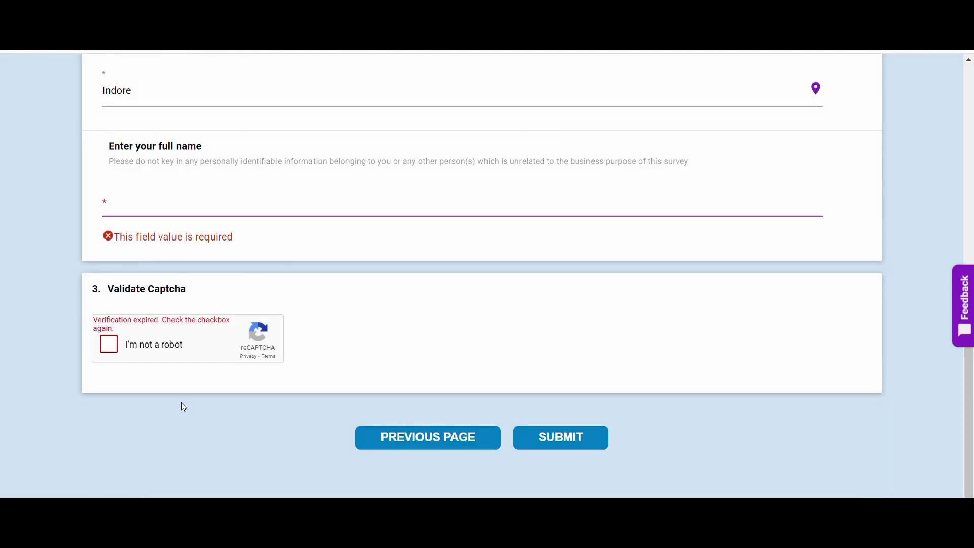
key(ctrl+v)
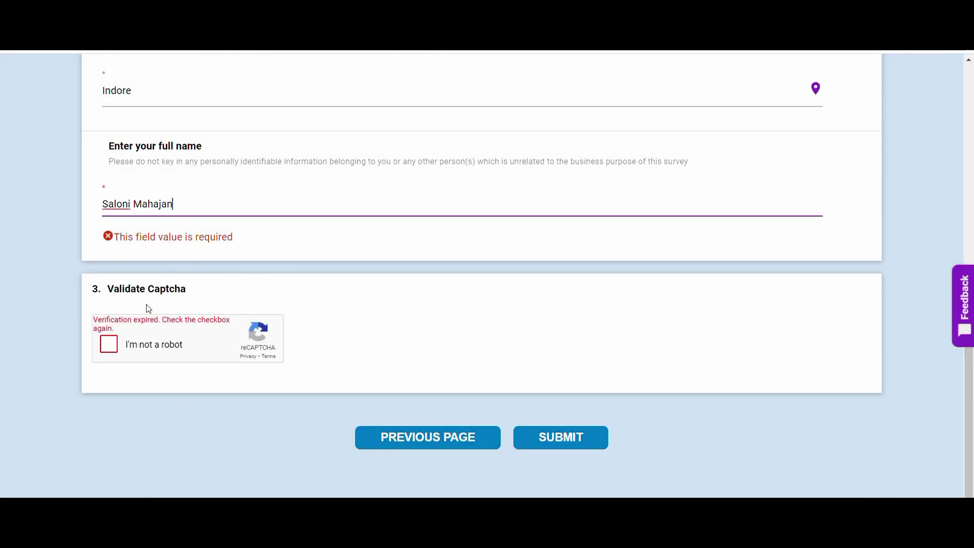
click(116, 344)
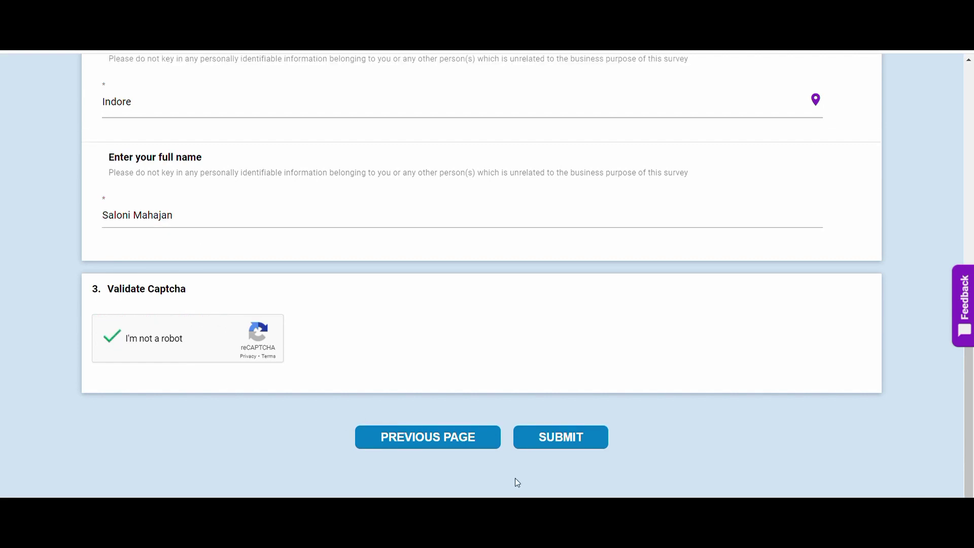
Submit the completed application from the Declaration page to start uploading its files
click(552, 443)
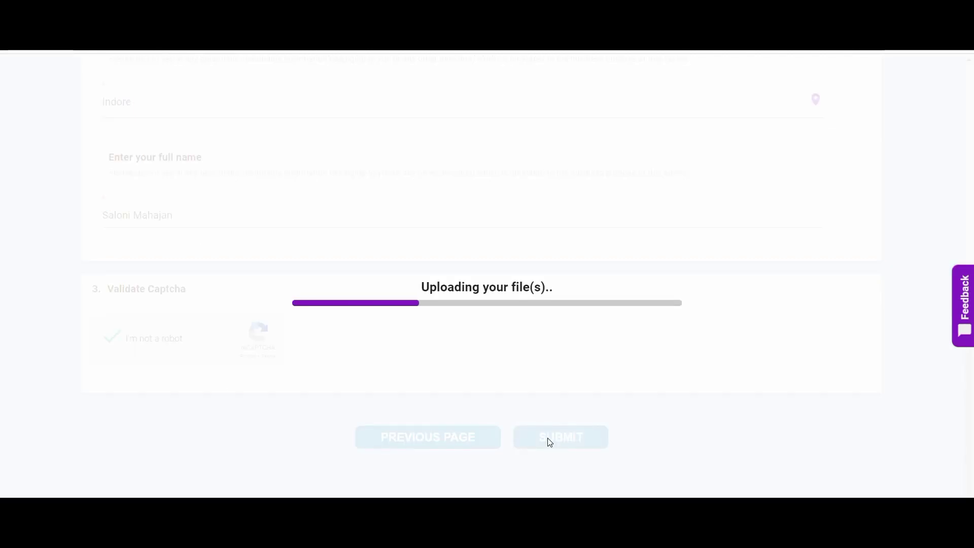